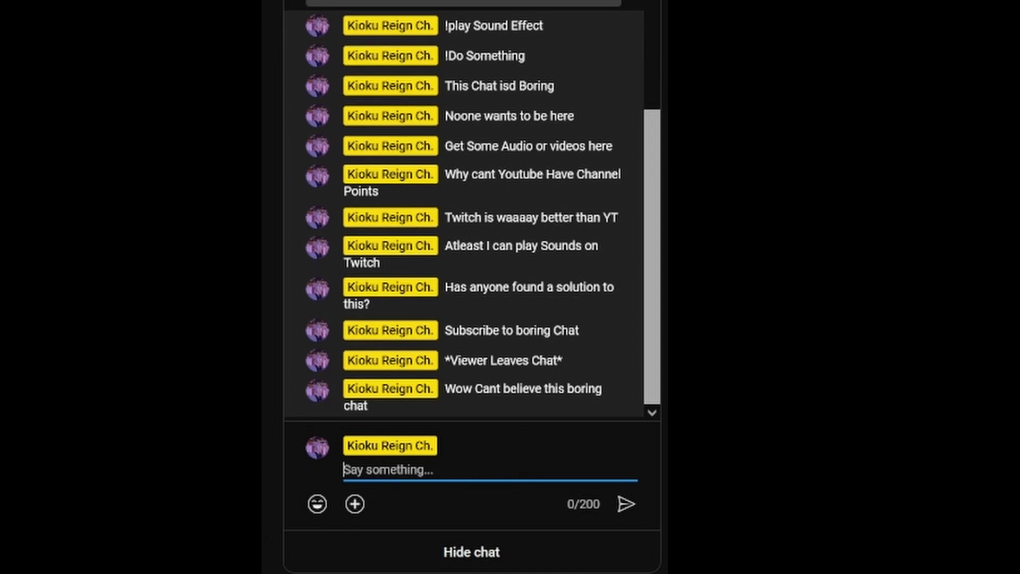
Post the message "Nothing to do here but type" in the YouTube live chat.
{"action": "type", "text": "Nothin"}
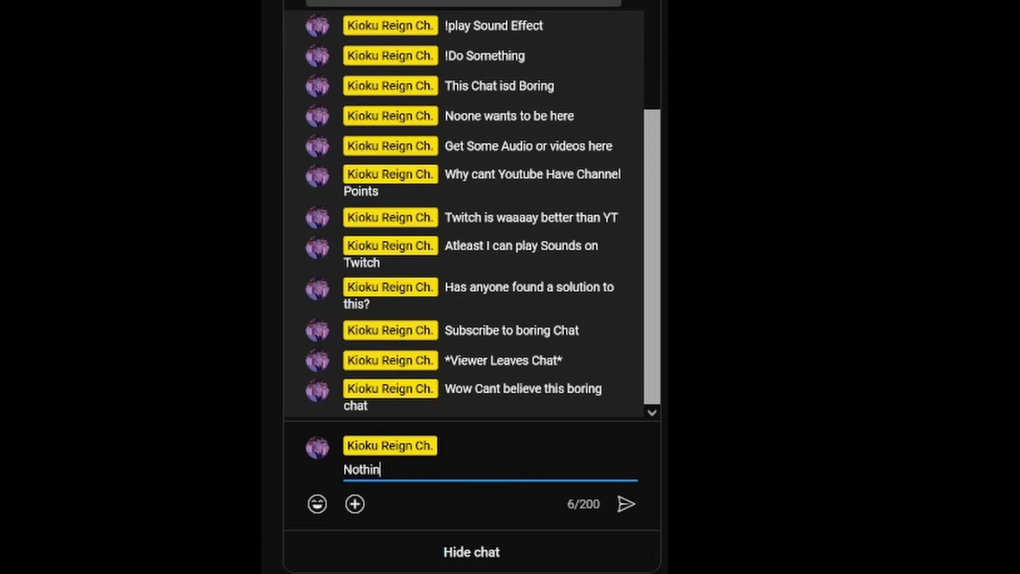
{"action": "type", "text": "g to do here "}
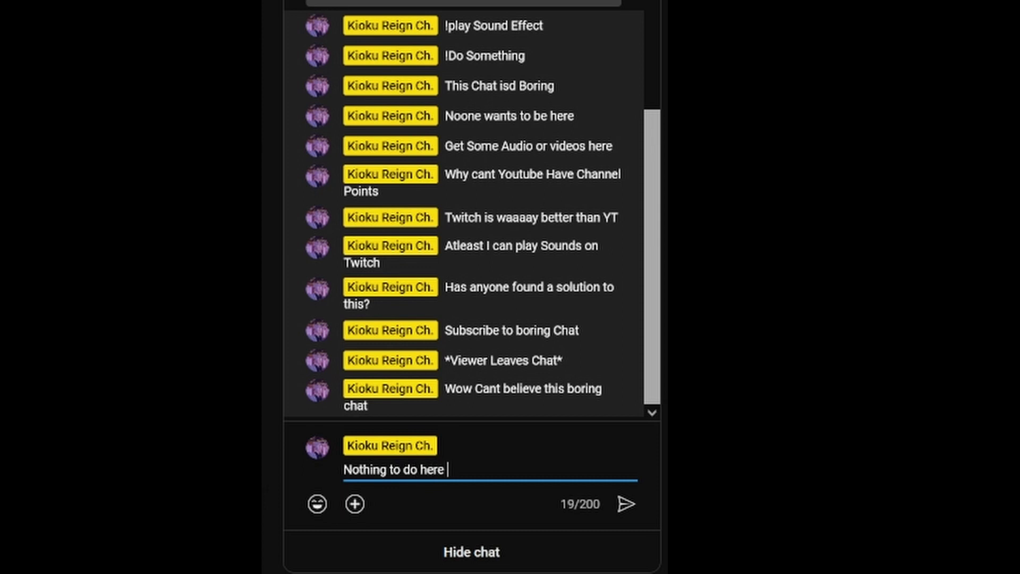
{"action": "type", "text": "but type"}
{"action": "key", "text": "Return"}
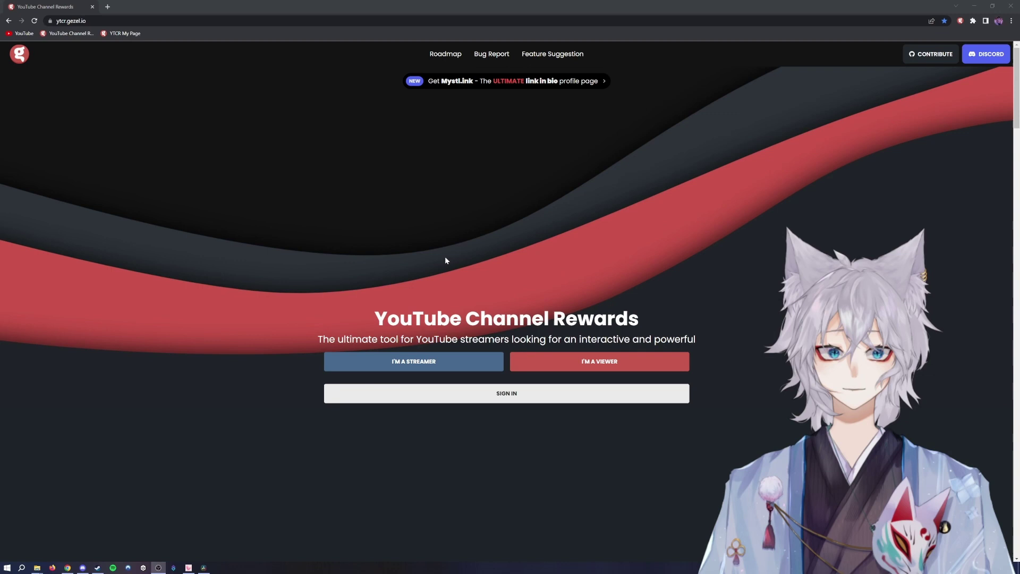
Go to the YTCR site's getting-started section for streamers and view the Chrome extension's store page before returning.
{"action": "left_click", "coordinate": [420, 365]}
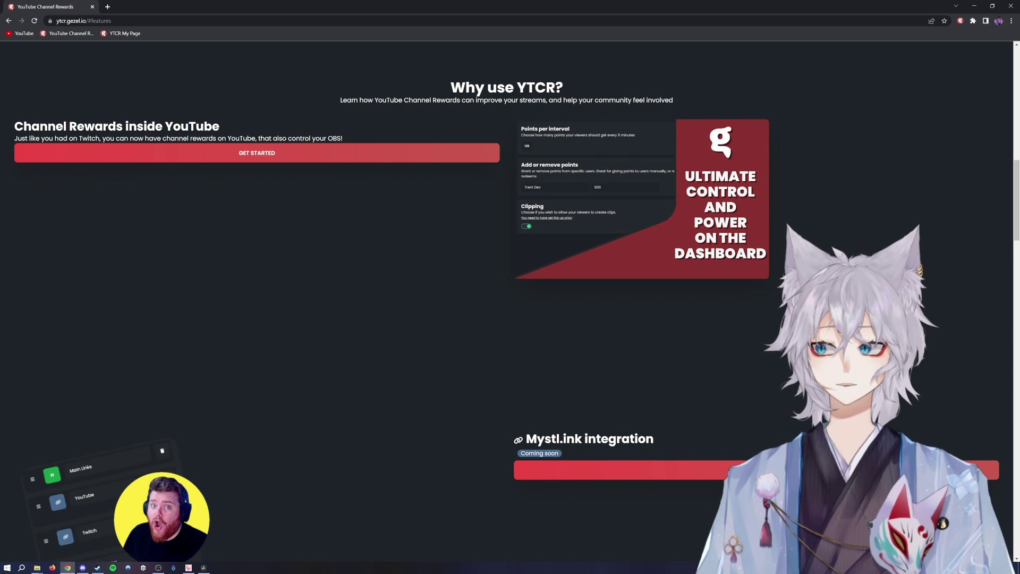
{"action": "left_click", "coordinate": [255, 157]}
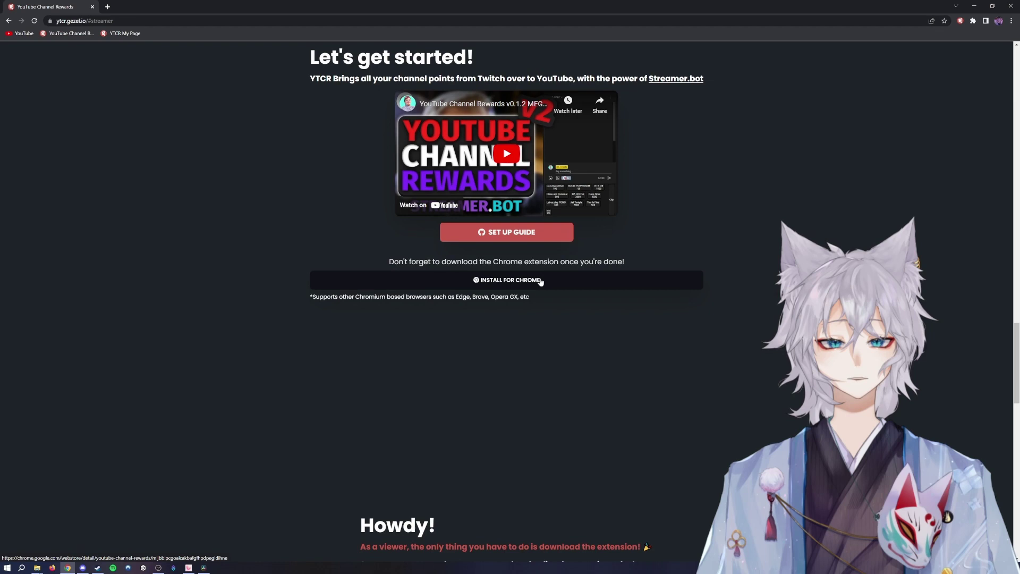
{"action": "left_click", "coordinate": [513, 283]}
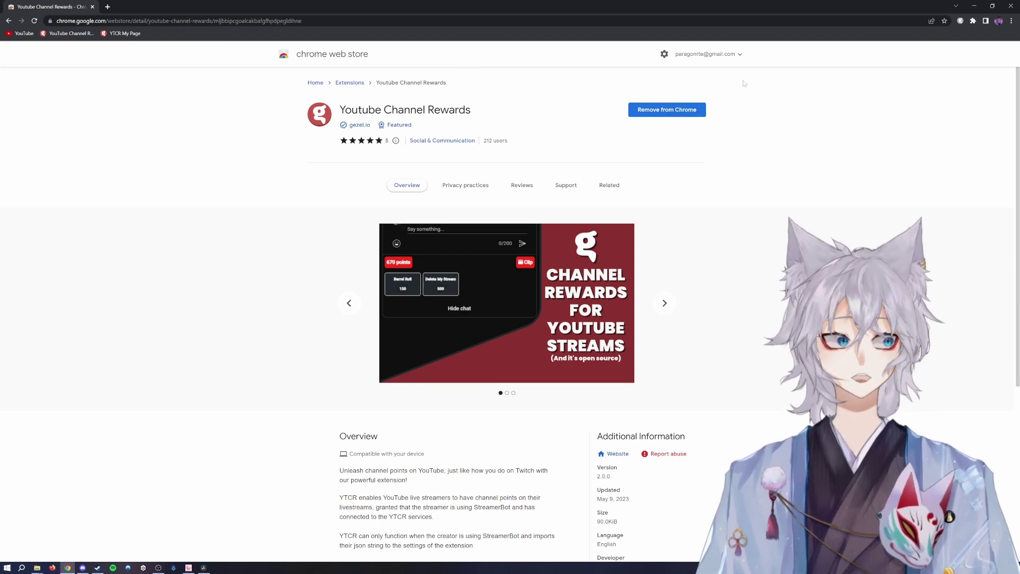
{"action": "left_click", "coordinate": [9, 21]}
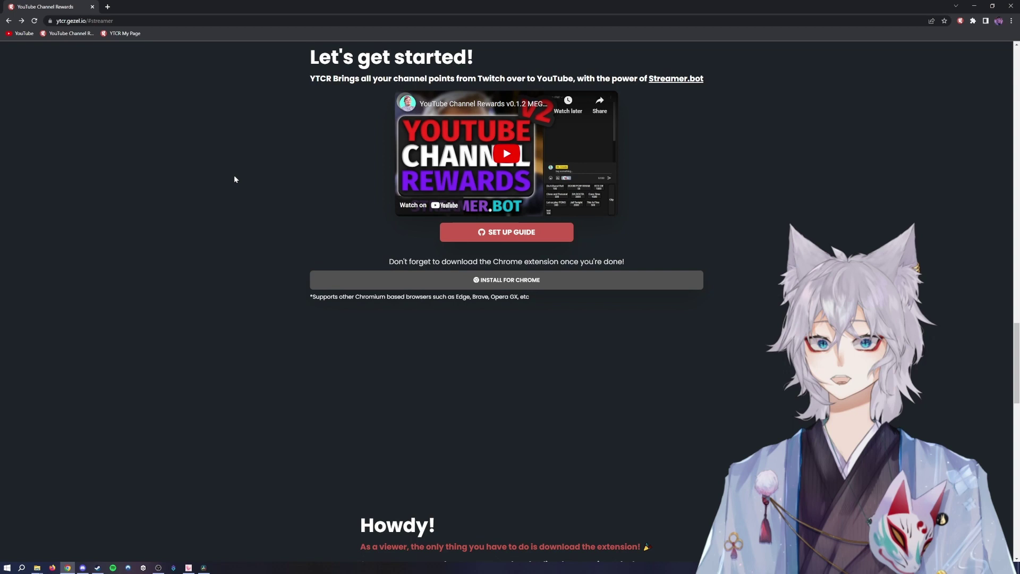
Open the YTCR set up guide and skim it, returning to the streamer prerequisites and initial setup instructions.
{"action": "left_click", "coordinate": [502, 243]}
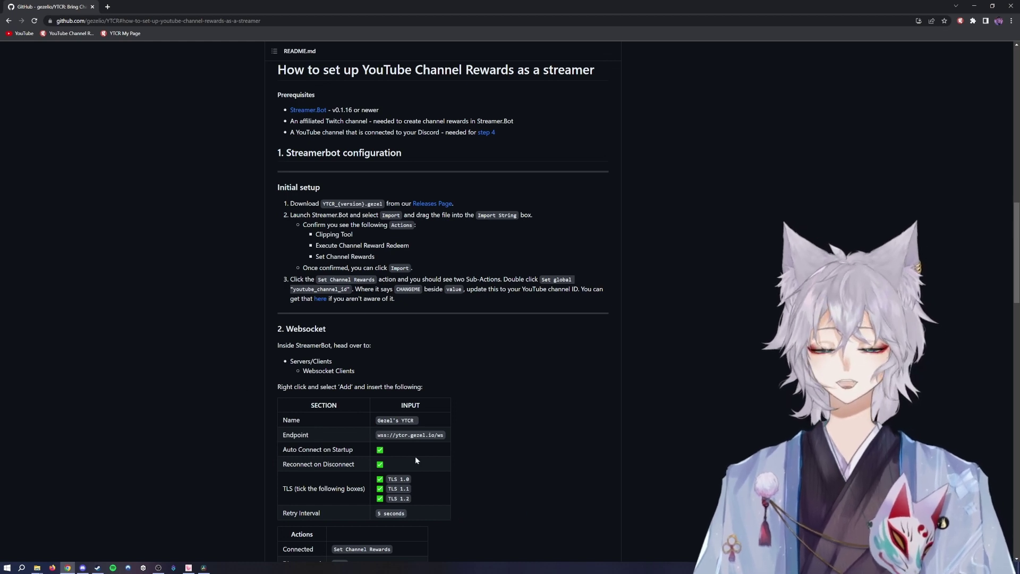
{"action": "scroll", "coordinate": [538, 389], "scroll_direction": "down", "scroll_amount": 20}
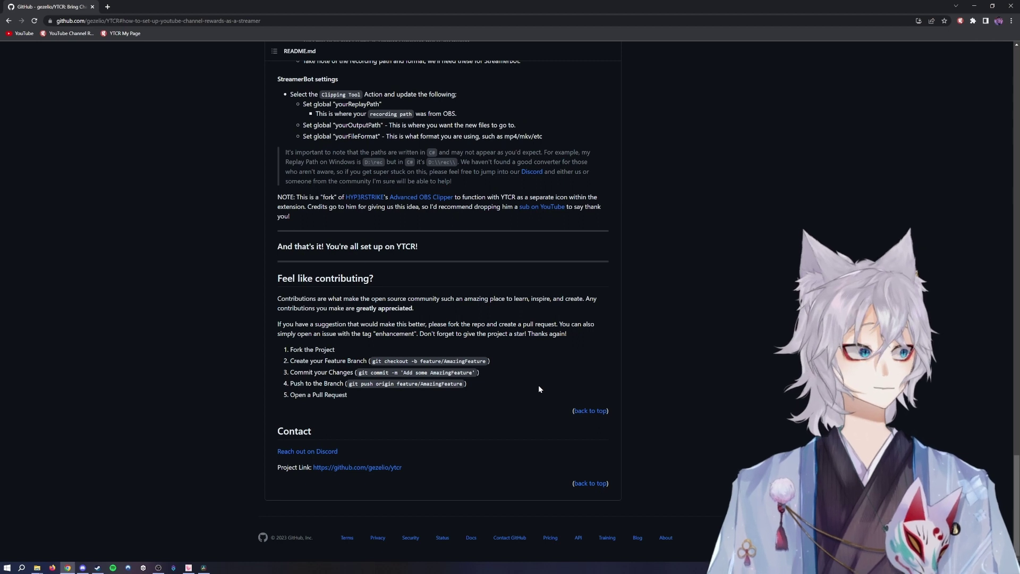
{"action": "scroll", "coordinate": [539, 389], "scroll_direction": "up", "scroll_amount": 20}
{"action": "scroll", "coordinate": [539, 390], "scroll_direction": "up", "scroll_amount": 8}
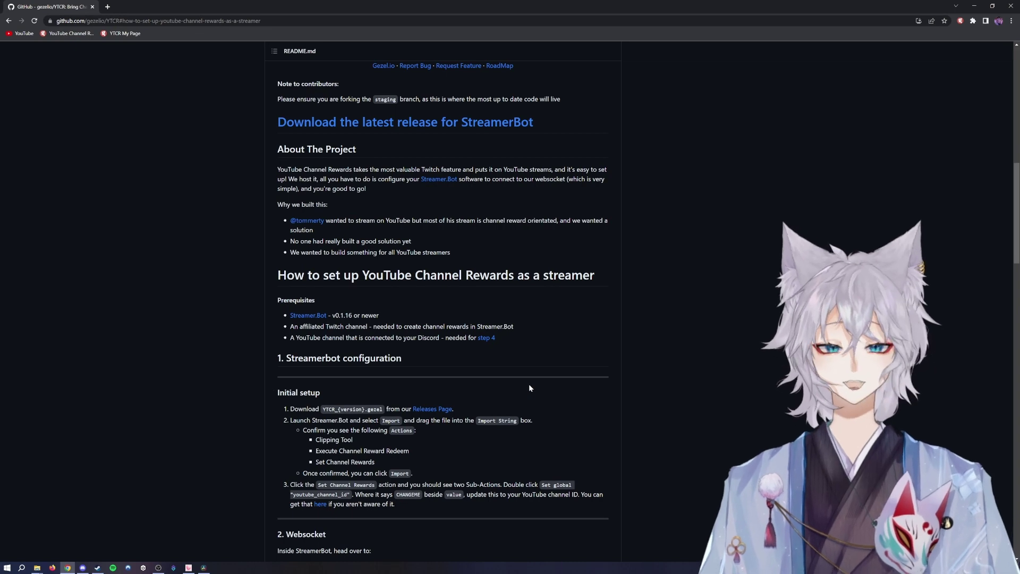
{"action": "scroll", "coordinate": [532, 386], "scroll_direction": "up", "scroll_amount": 1}
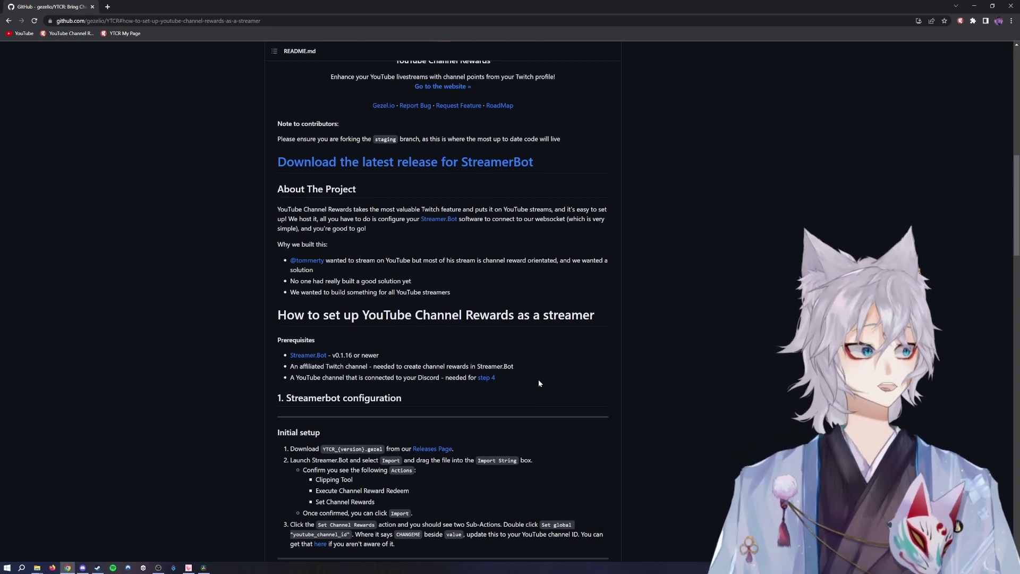
{"action": "scroll", "coordinate": [537, 380], "scroll_direction": "down", "scroll_amount": 3}
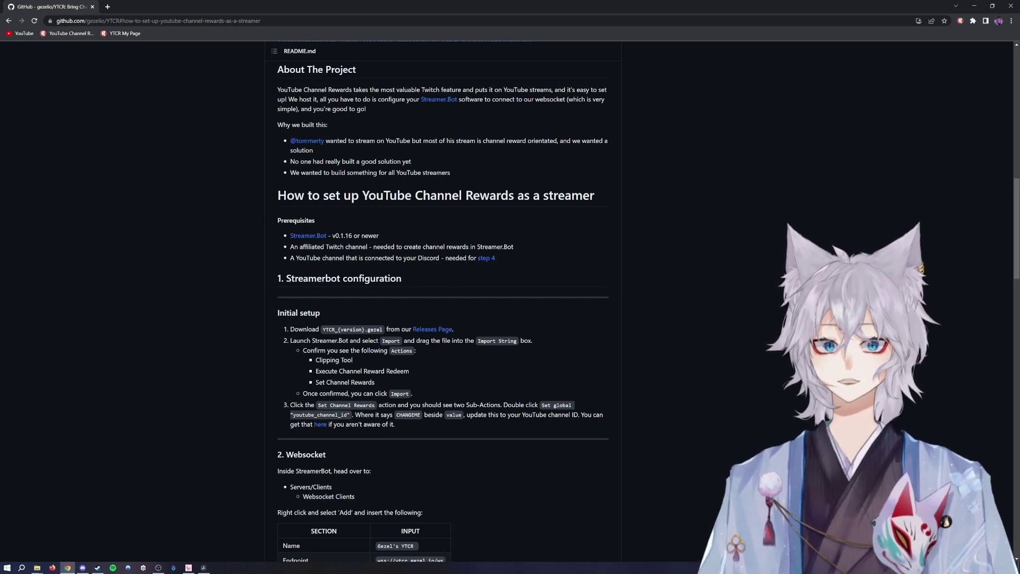
Download Streamer.bot v0.1.22 from the site linked in the prerequisites and return to the setup guide.
{"action": "left_click", "coordinate": [311, 237]}
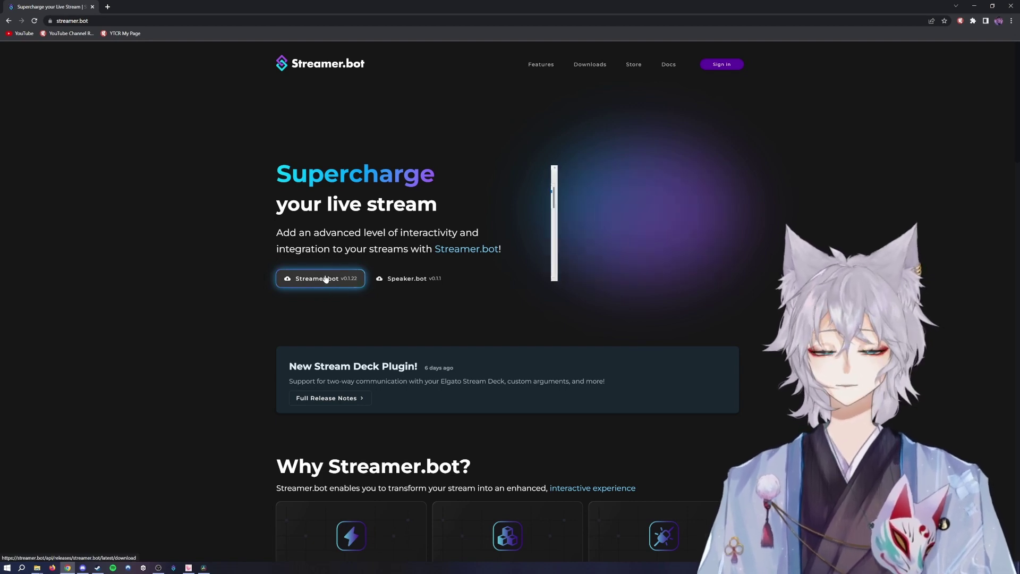
{"action": "left_click", "coordinate": [333, 279]}
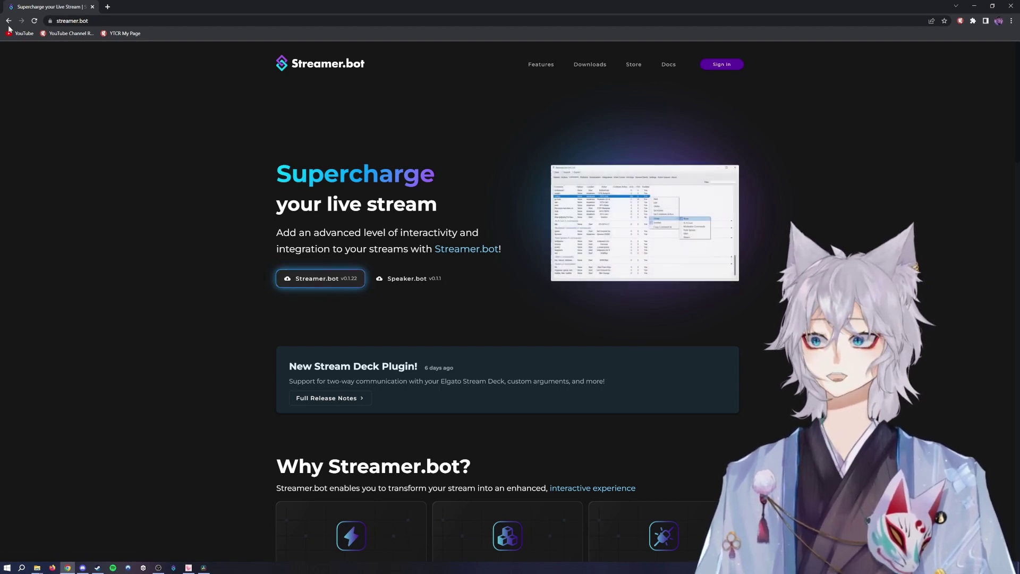
{"action": "left_click", "coordinate": [8, 21]}
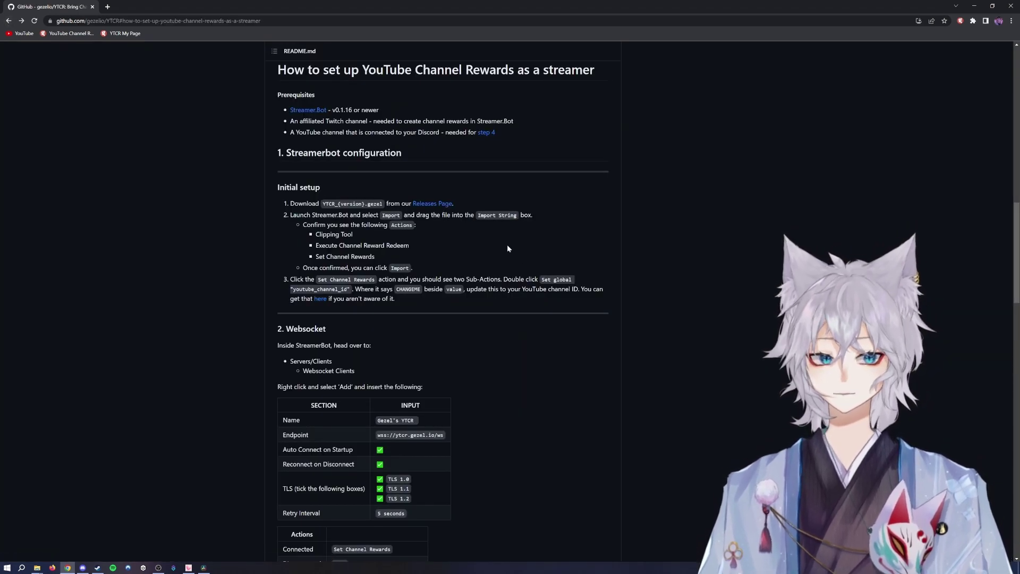
Open the YTCR releases page linked in the initial setup and go to the v2.0.0 assets.
{"action": "left_click", "coordinate": [433, 205]}
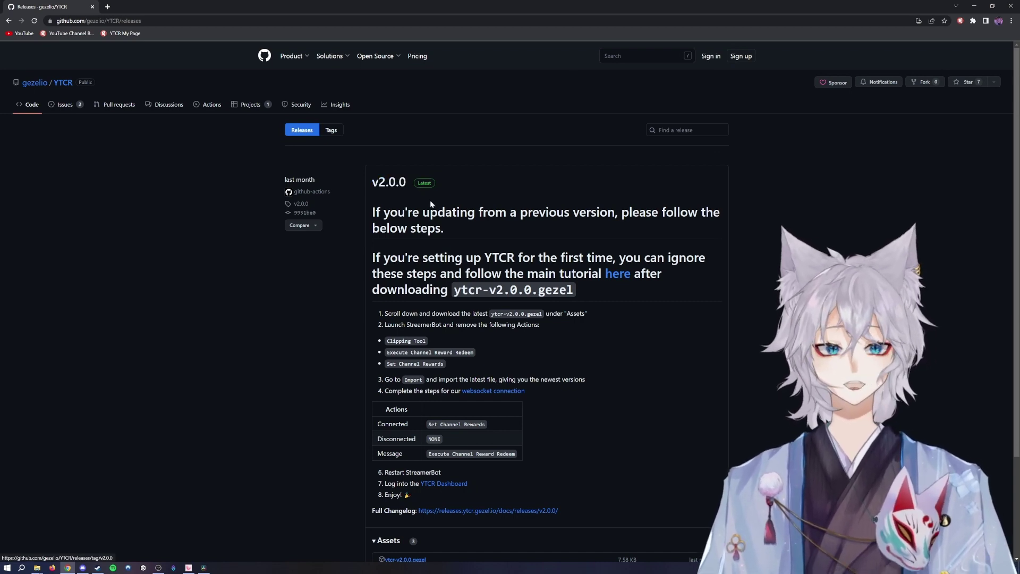
{"action": "scroll", "coordinate": [479, 237], "scroll_direction": "down", "scroll_amount": 3}
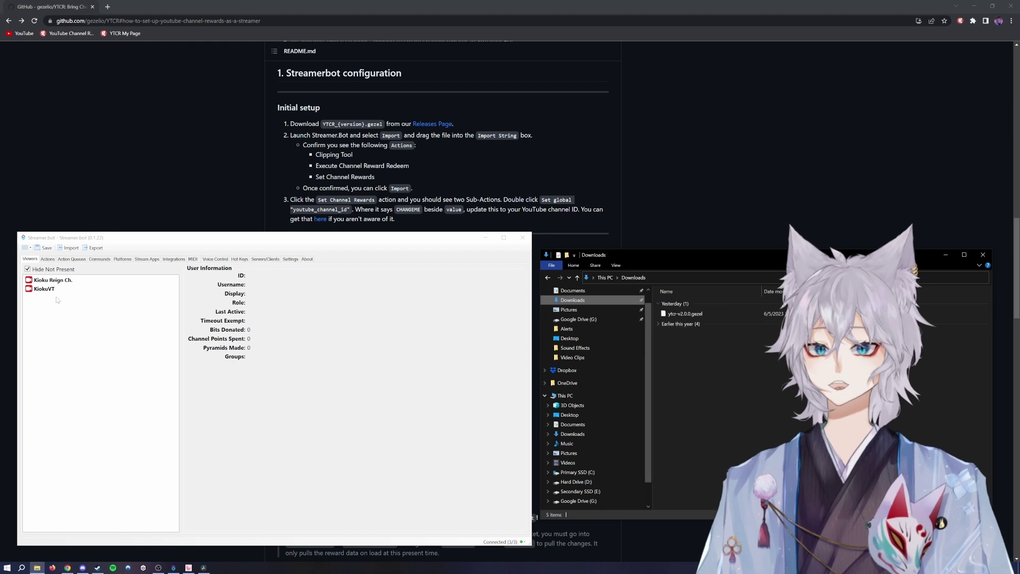
In Streamer.bot, import the actions from the downloaded file ytcr-v2.0.0.gezel.
{"action": "left_click", "coordinate": [25, 248]}
{"action": "left_click", "coordinate": [26, 248]}
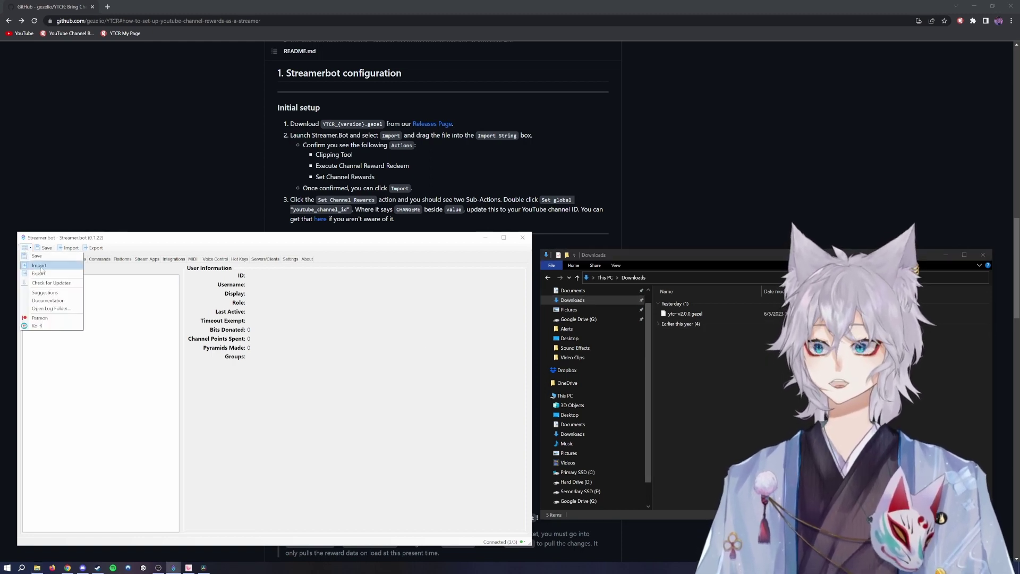
{"action": "left_click", "coordinate": [40, 265]}
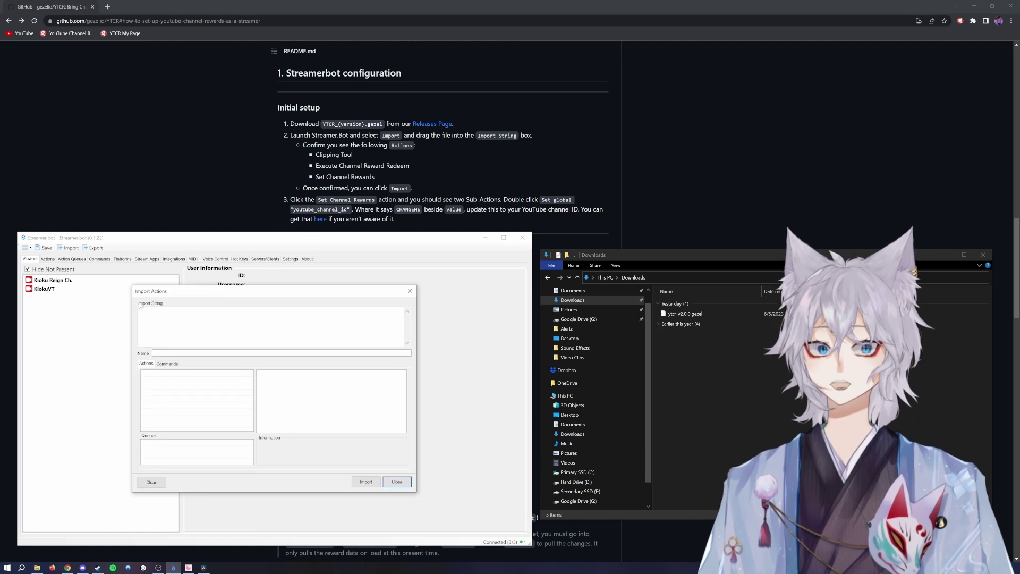
{"action": "left_click", "coordinate": [702, 314]}
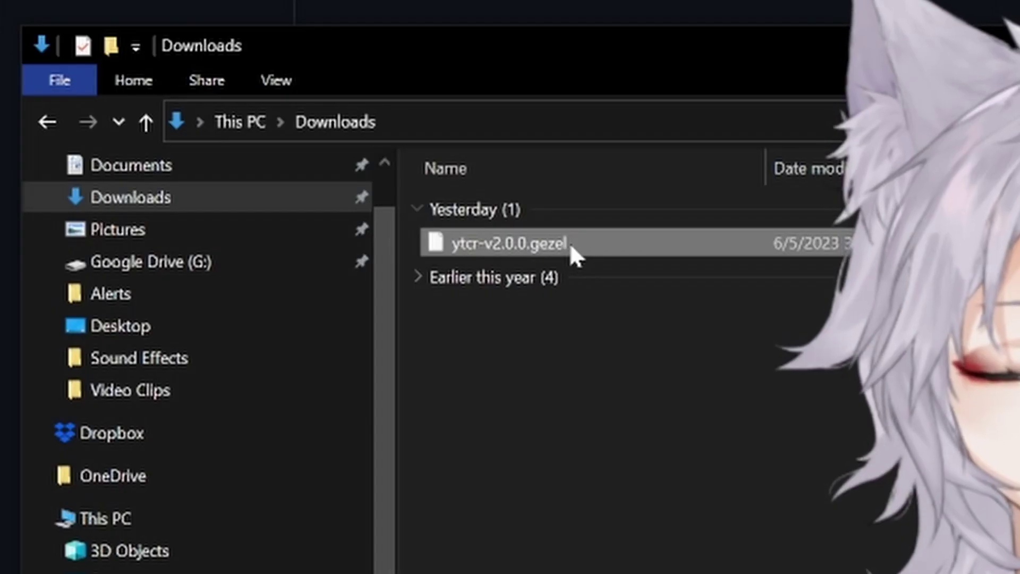
{"action": "left_click_drag", "start_coordinate": [569, 242], "coordinate": [315, 283]}
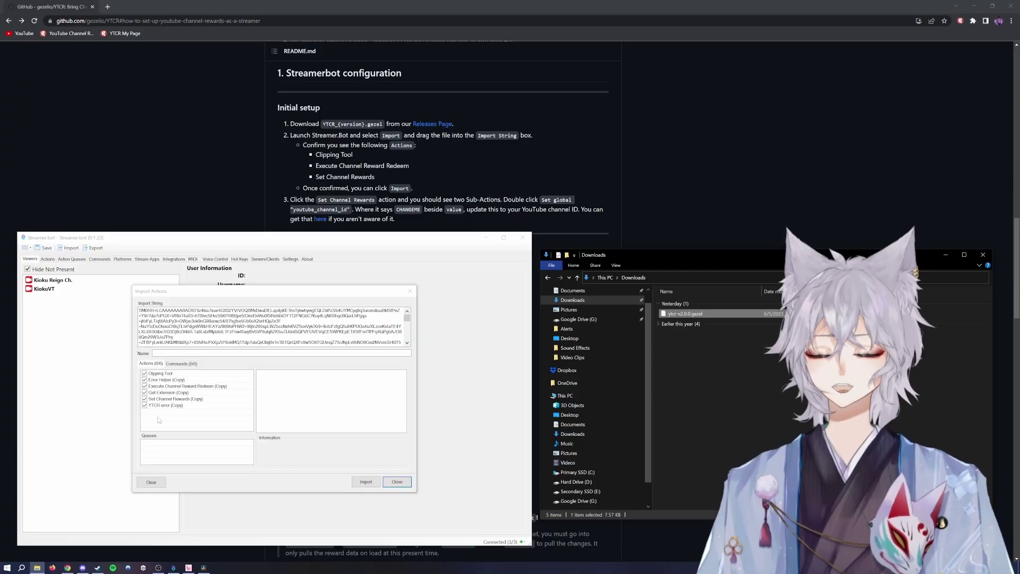
{"action": "left_click", "coordinate": [366, 481]}
Open the youtube_channel_id global variable sub-action of the Set Channel Rewards action and select its placeholder value.
{"action": "left_click", "coordinate": [47, 259]}
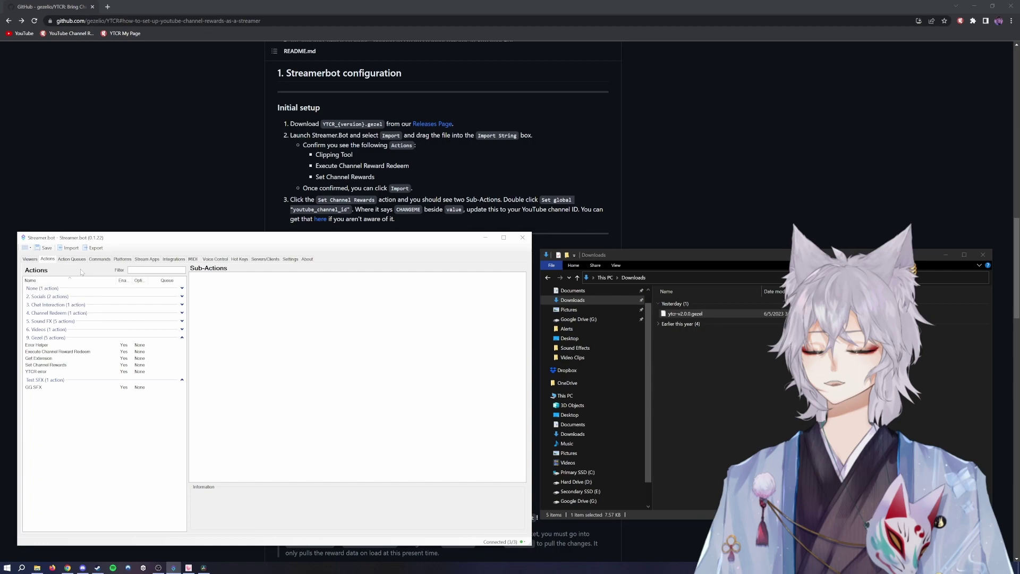
{"action": "left_click", "coordinate": [46, 365]}
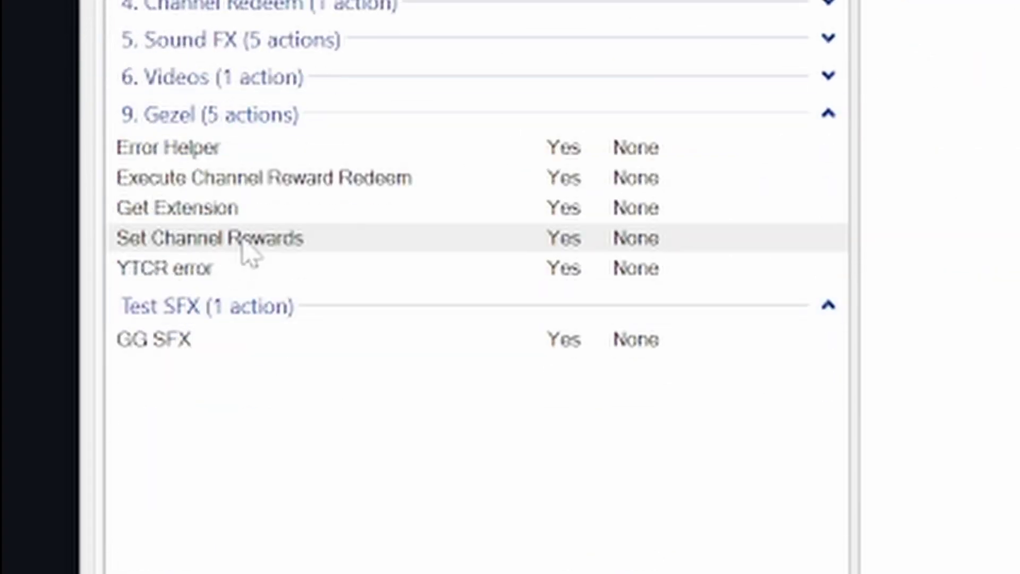
{"action": "left_click", "coordinate": [291, 244]}
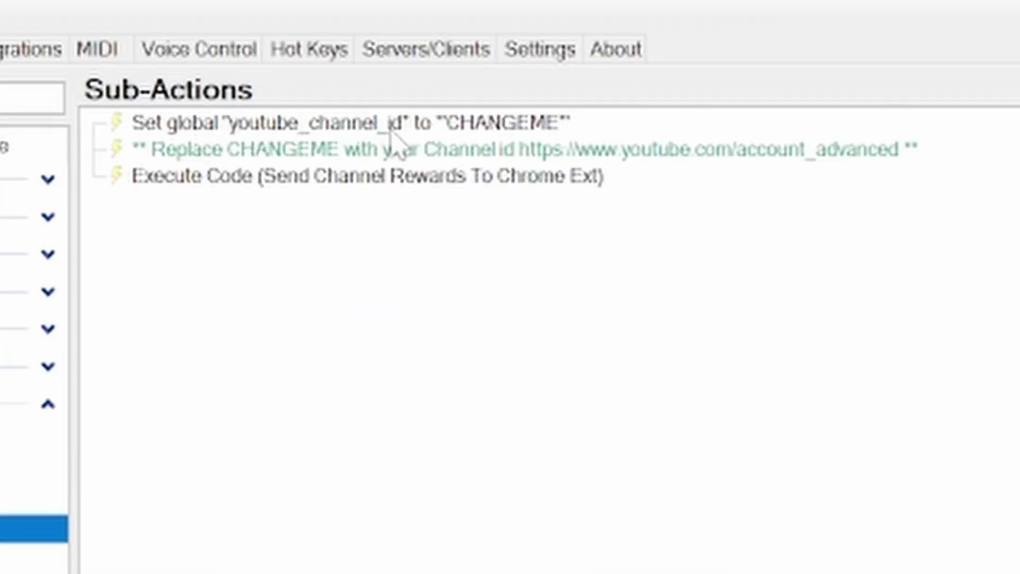
{"action": "double_click", "coordinate": [547, 124]}
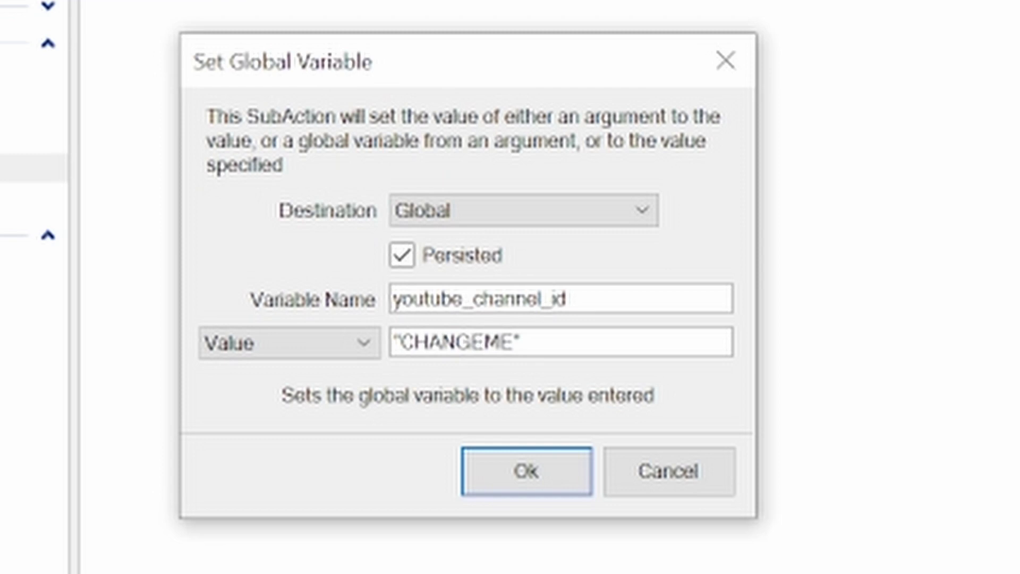
{"action": "left_click_drag", "start_coordinate": [523, 342], "coordinate": [393, 343]}
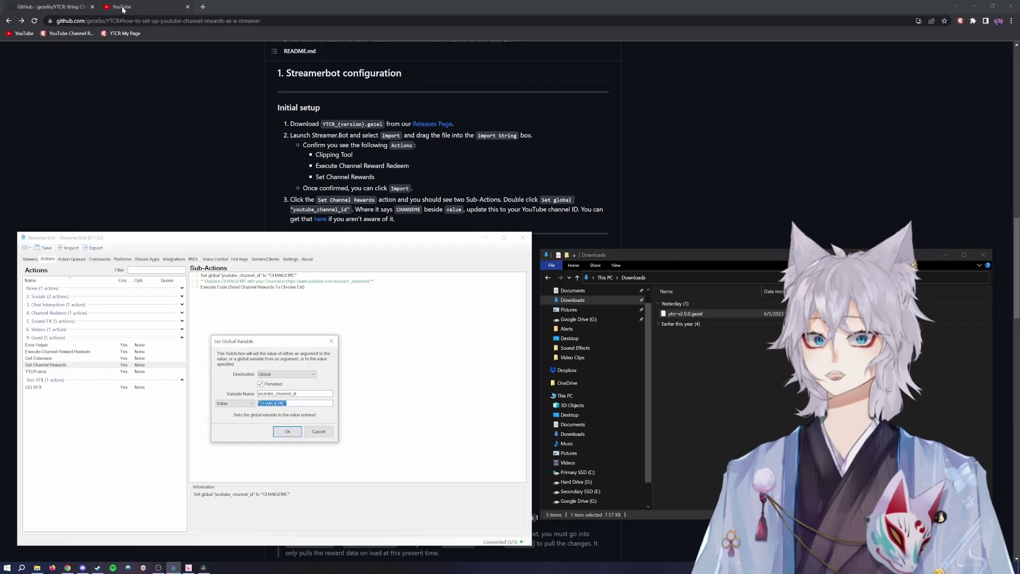
Switch to YouTube and copy the Channel ID from the account's advanced settings.
{"action": "left_click", "coordinate": [122, 7]}
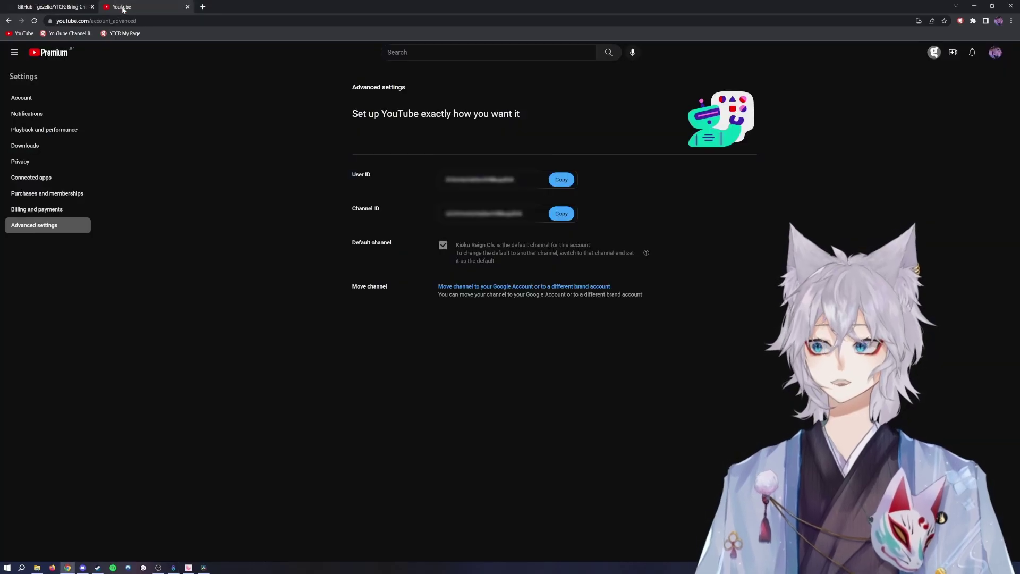
{"action": "left_click", "coordinate": [995, 55]}
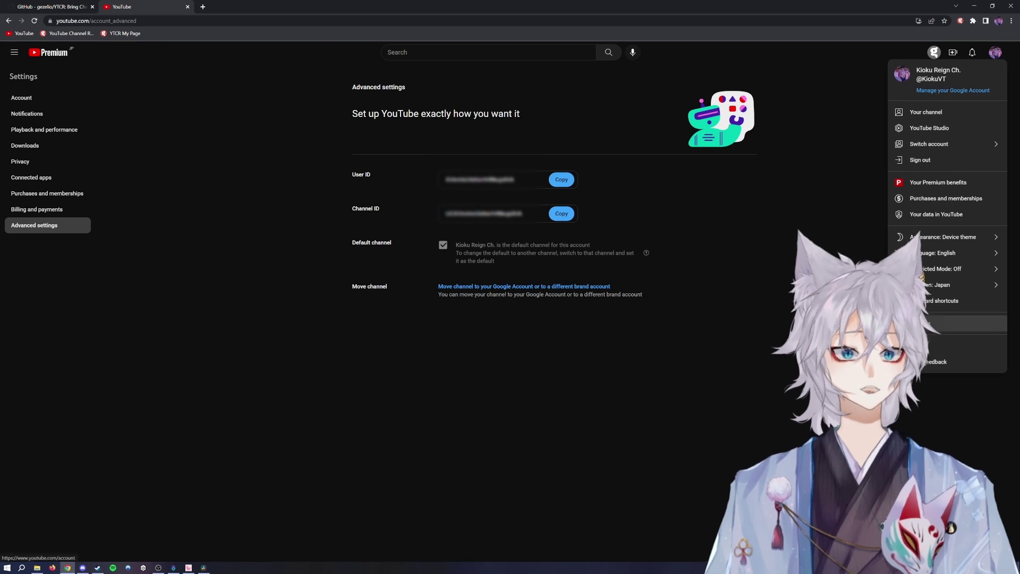
{"action": "left_click", "coordinate": [941, 323]}
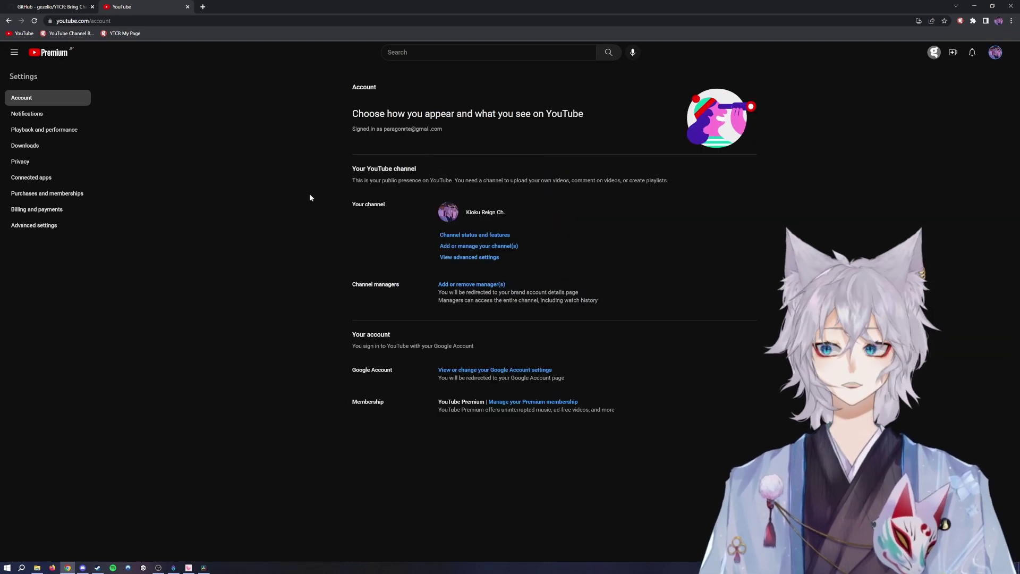
{"action": "left_click", "coordinate": [41, 227]}
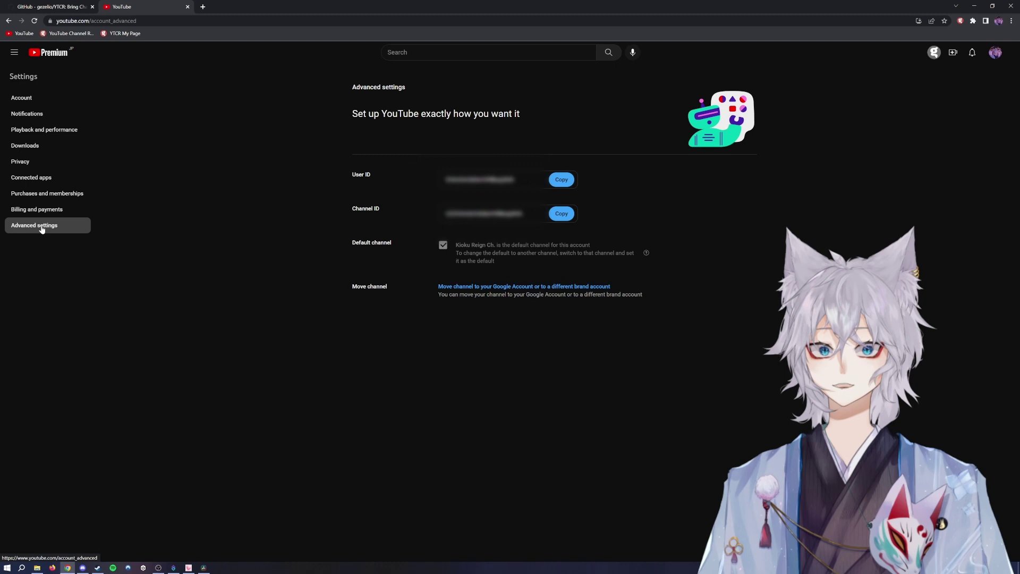
{"action": "left_click_drag", "start_coordinate": [350, 210], "coordinate": [386, 211]}
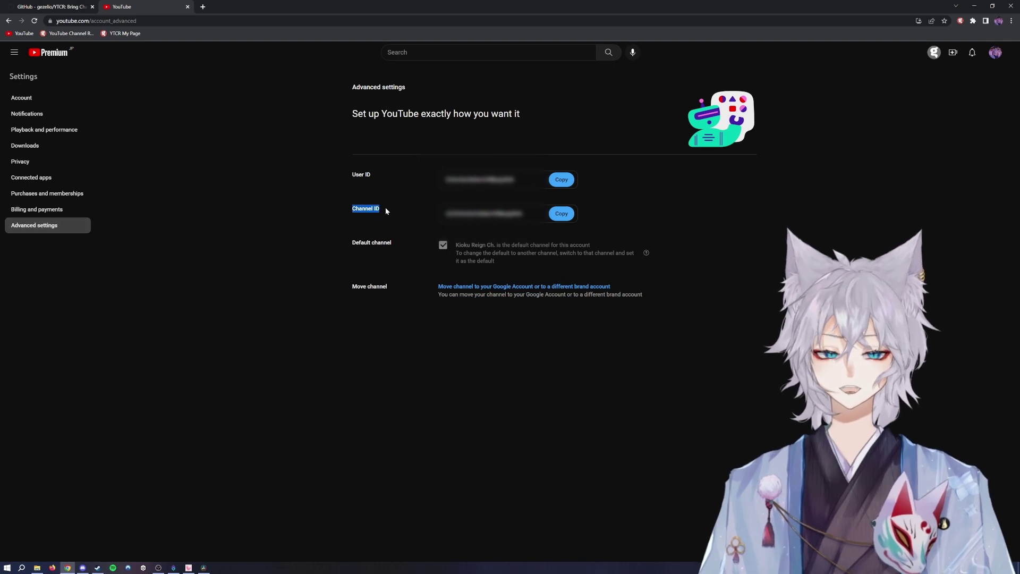
{"action": "left_click", "coordinate": [562, 215]}
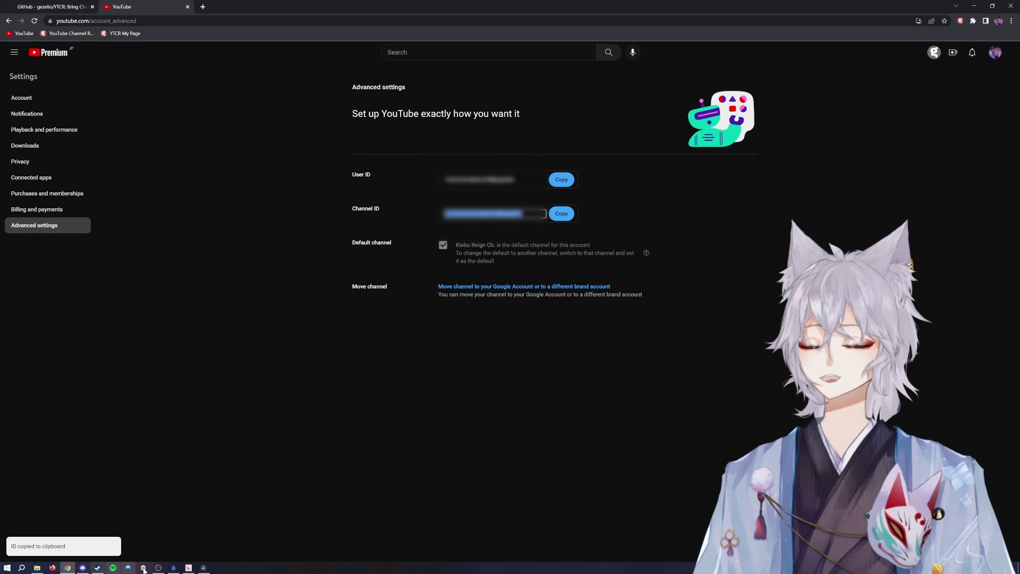
Switch back to Streamer.bot and set the youtube_channel_id variable's value to the copied channel ID.
{"action": "left_click", "coordinate": [174, 567]}
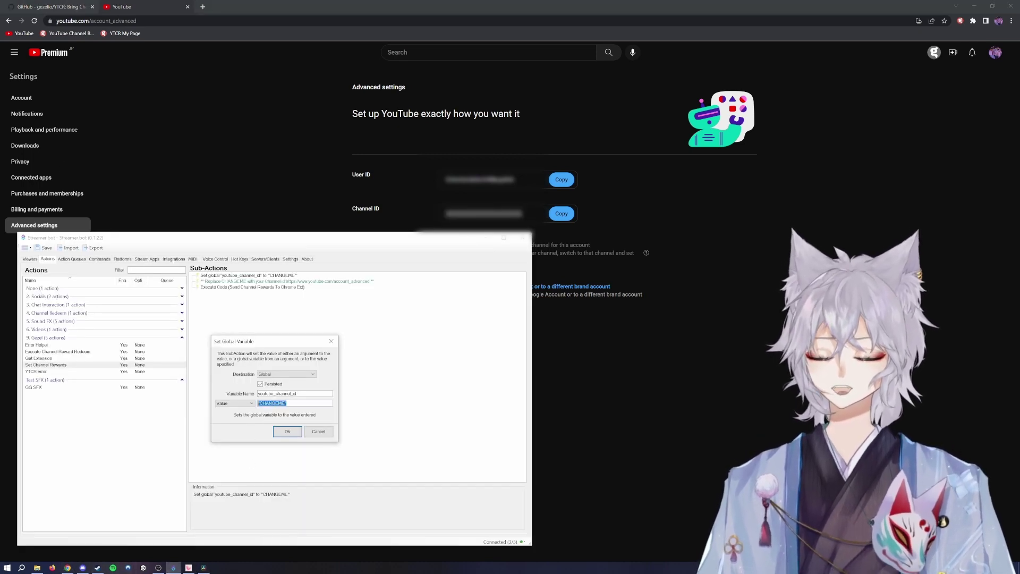
{"action": "key", "text": "ctrl+v"}
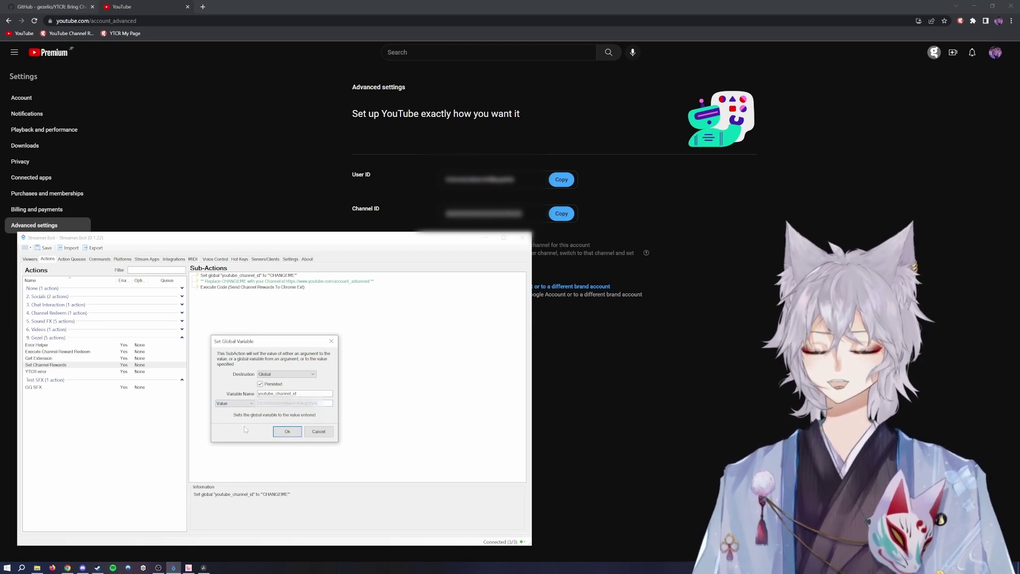
{"action": "left_click", "coordinate": [293, 435]}
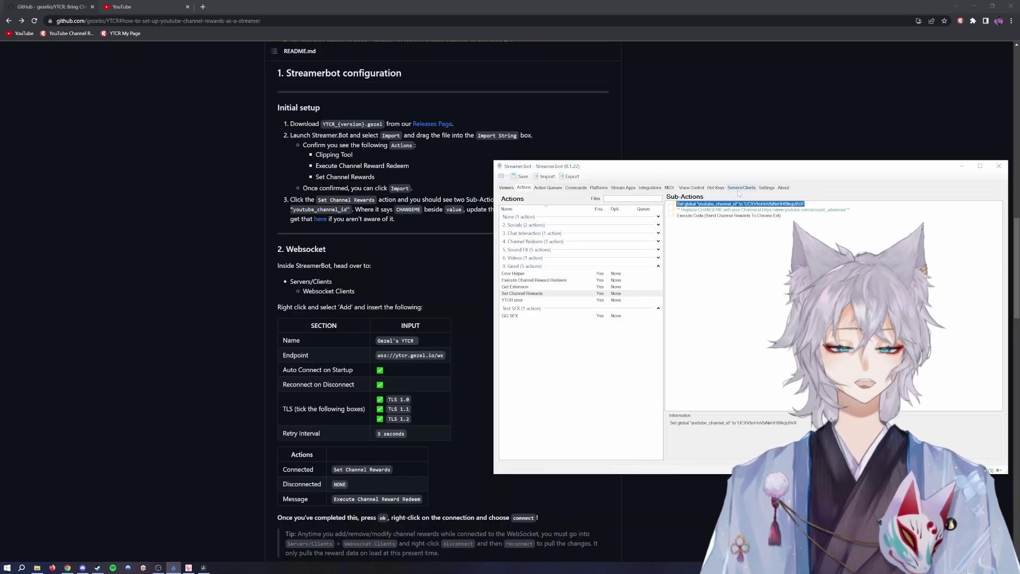
Add a websocket client named Gezel's YTCR with the endpoint wss://ytcr.gezel.io/ws copied from the setup guide.
{"action": "left_click", "coordinate": [741, 188]}
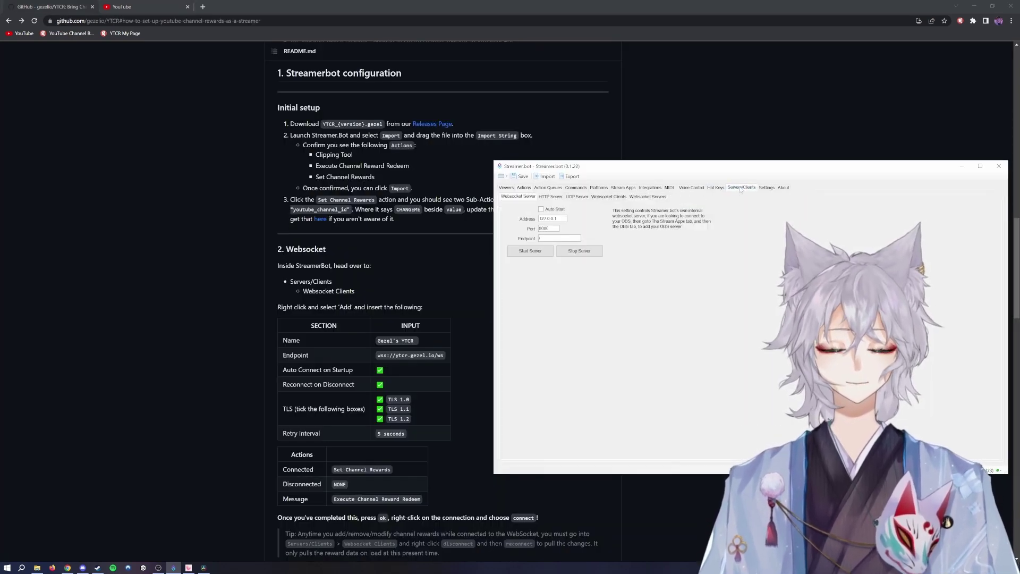
{"action": "left_click", "coordinate": [606, 197]}
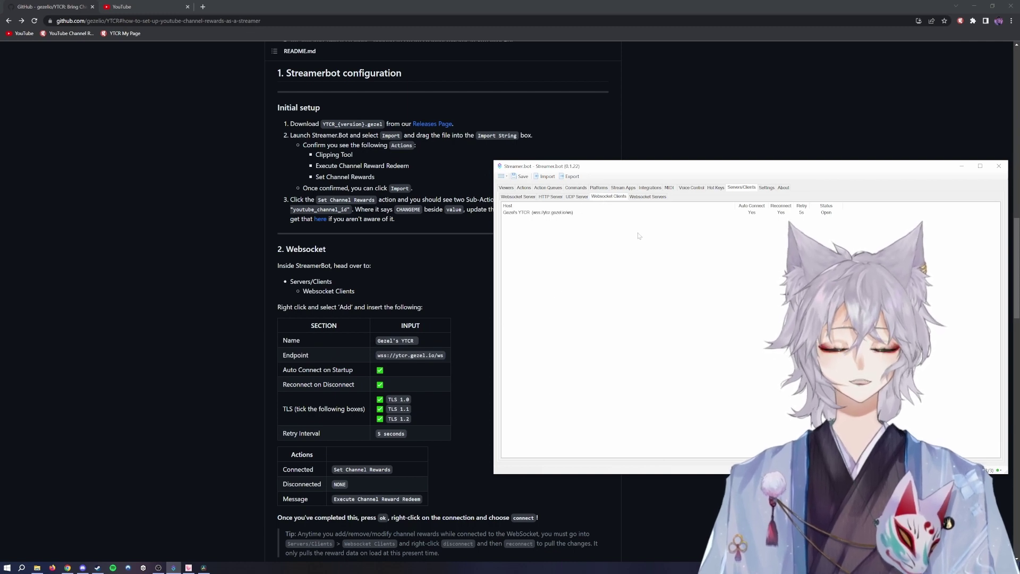
{"action": "right_click", "coordinate": [530, 243]}
{"action": "left_click", "coordinate": [544, 250]}
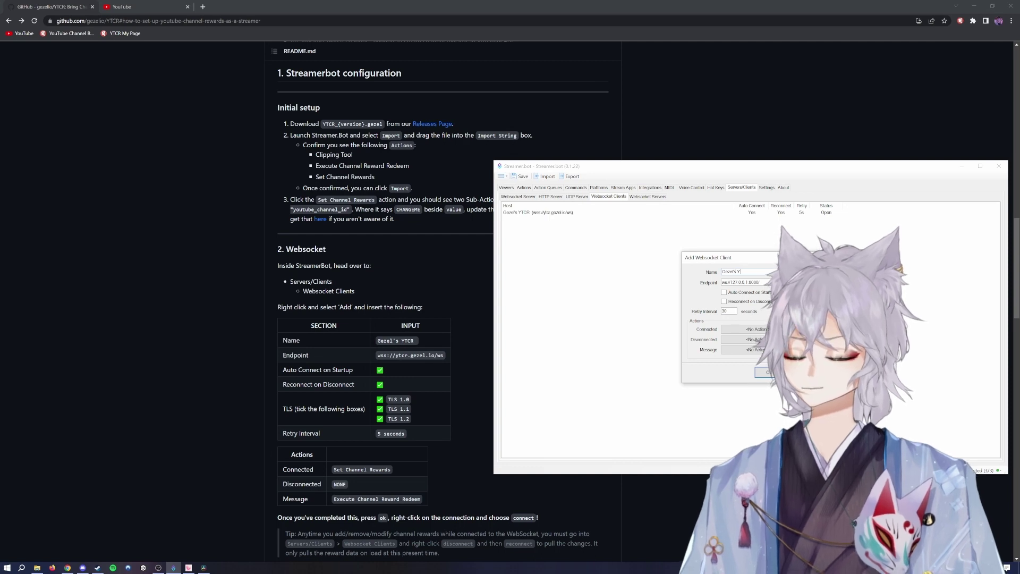
{"action": "left_click_drag", "start_coordinate": [377, 355], "coordinate": [443, 355]}
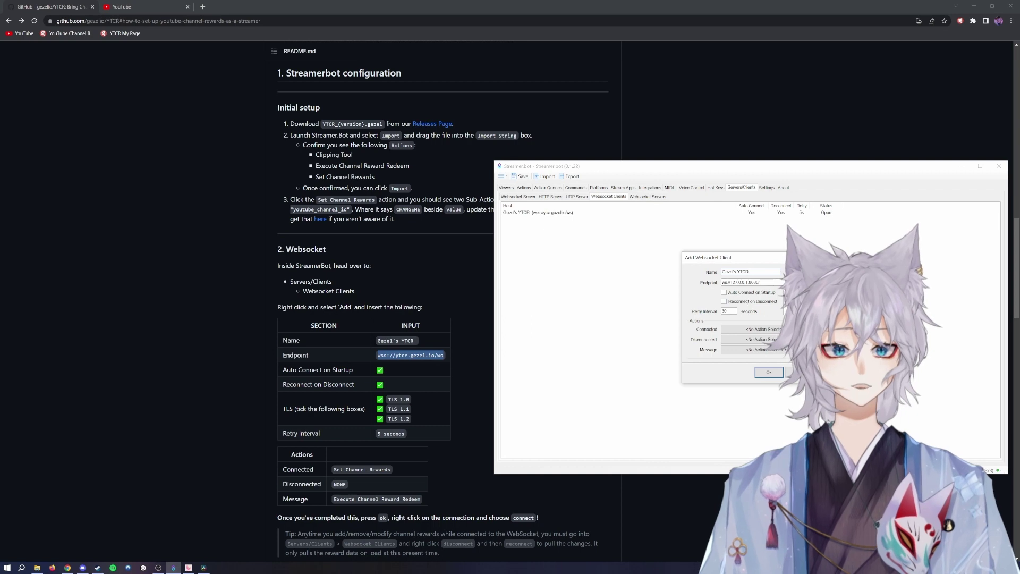
{"action": "left_click_drag", "start_coordinate": [760, 283], "coordinate": [716, 286]}
{"action": "key", "text": "ctrl+v"}
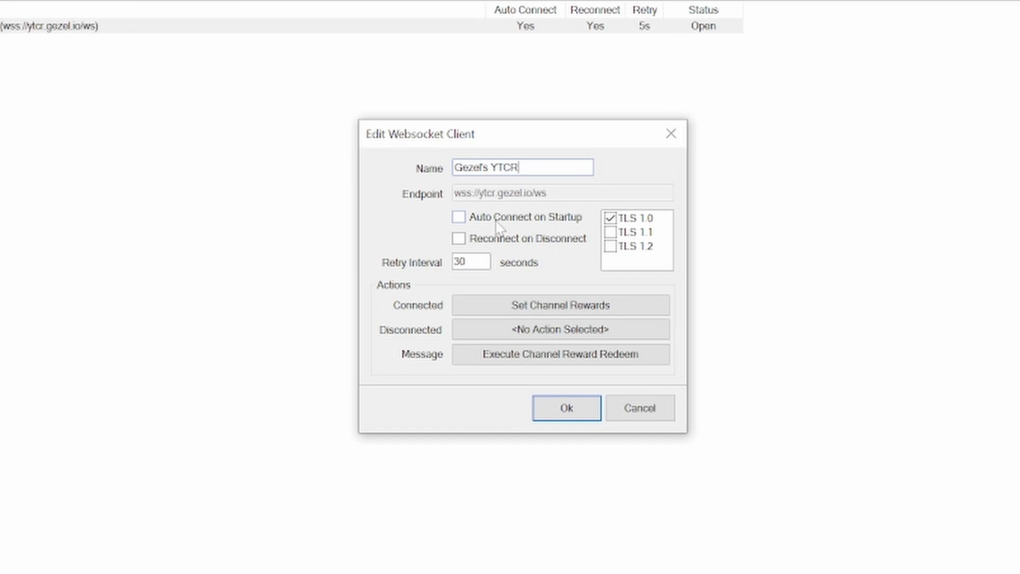
Enable Auto Connect on Startup, Reconnect on Disconnect, TLS 1.1 and TLS 1.2, and set the retry interval to 5 seconds.
{"action": "left_click", "coordinate": [459, 217]}
{"action": "left_click", "coordinate": [459, 241]}
{"action": "left_click", "coordinate": [611, 233]}
{"action": "left_click", "coordinate": [612, 246]}
{"action": "double_click", "coordinate": [466, 261]}
{"action": "type", "text": "5"}
Assign Set Channel Rewards as the client's Connected action and Execute Channel Reward Redeem as its Message action, and close the client settings.
{"action": "left_click", "coordinate": [489, 308]}
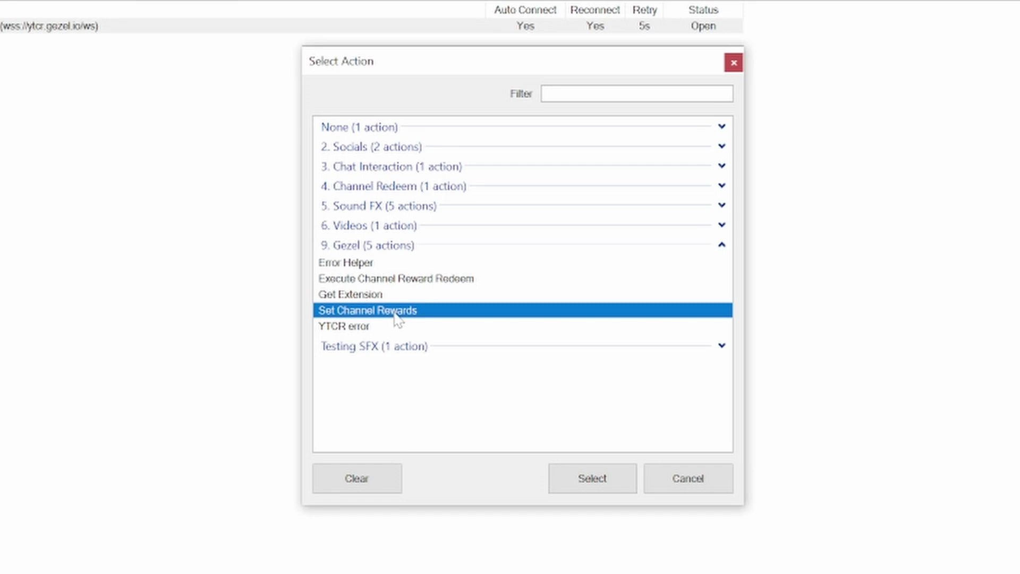
{"action": "left_click", "coordinate": [592, 481]}
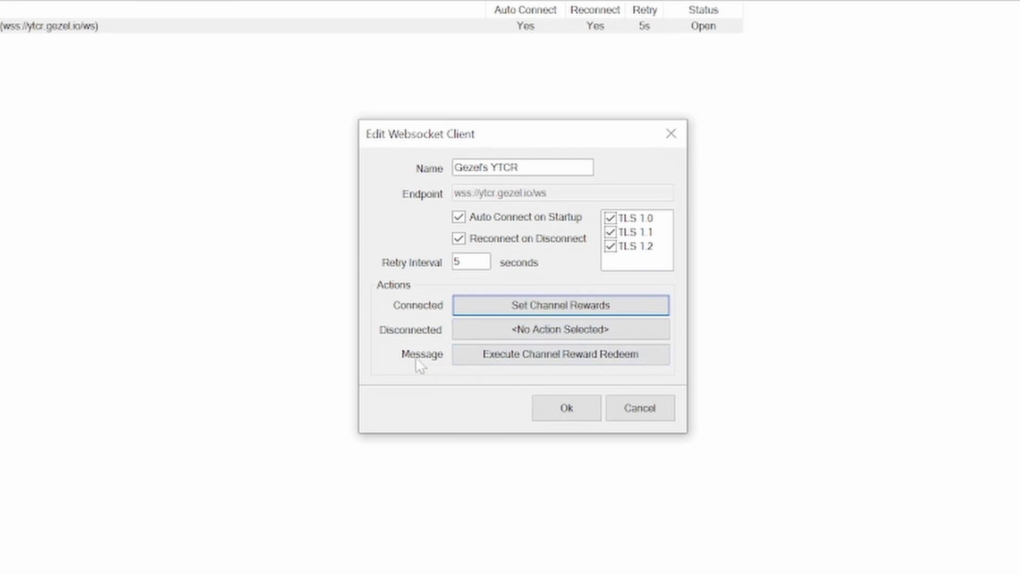
{"action": "left_click", "coordinate": [538, 362]}
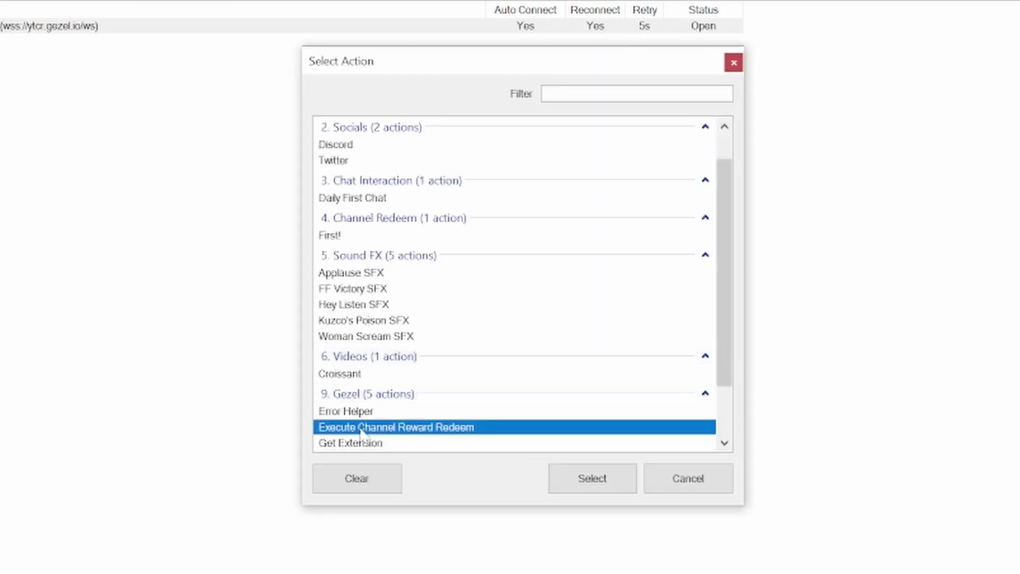
{"action": "left_click", "coordinate": [578, 480]}
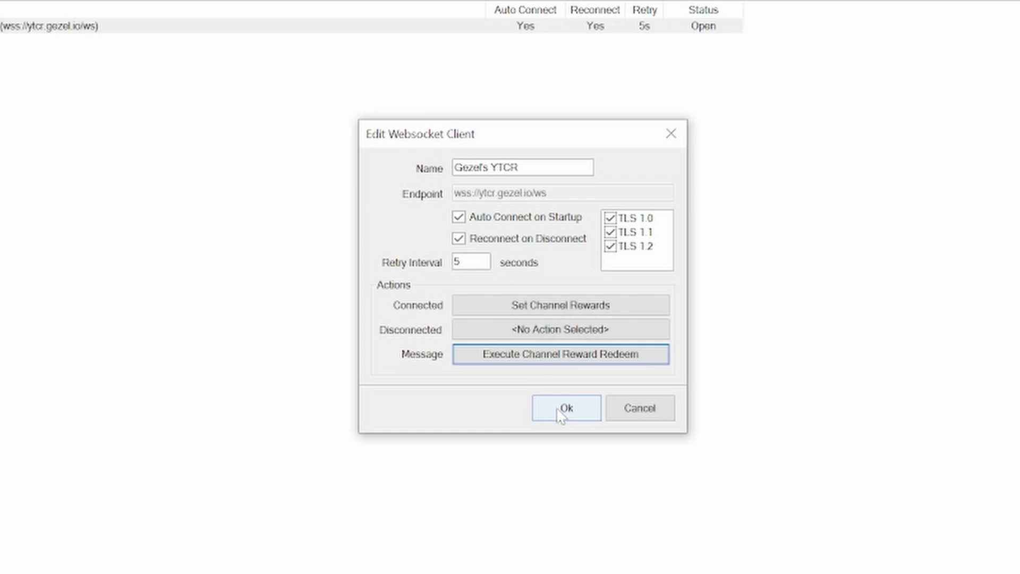
{"action": "left_click", "coordinate": [629, 416]}
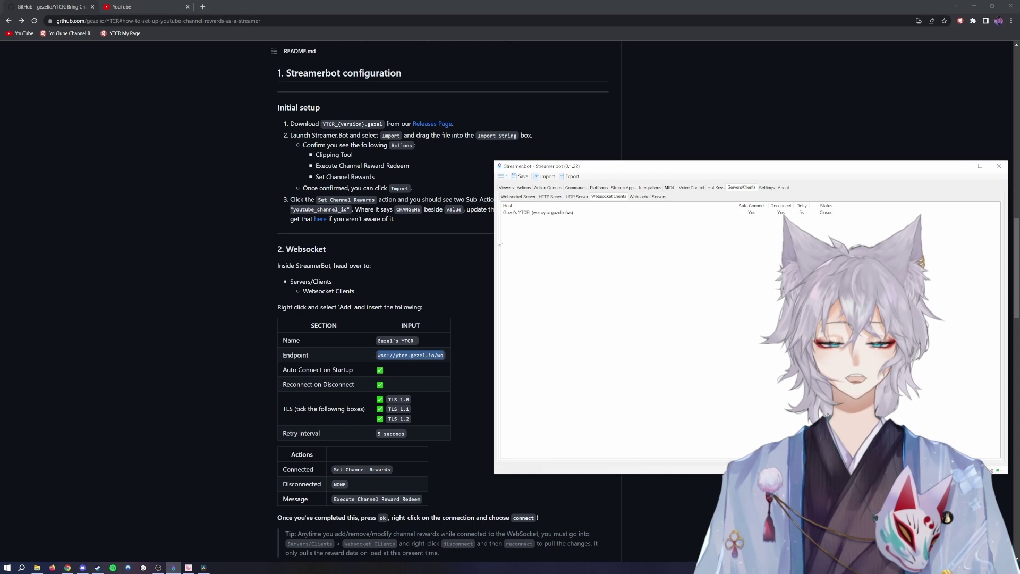
Connect the Gezel's YTCR websocket client.
{"action": "right_click", "coordinate": [530, 213]}
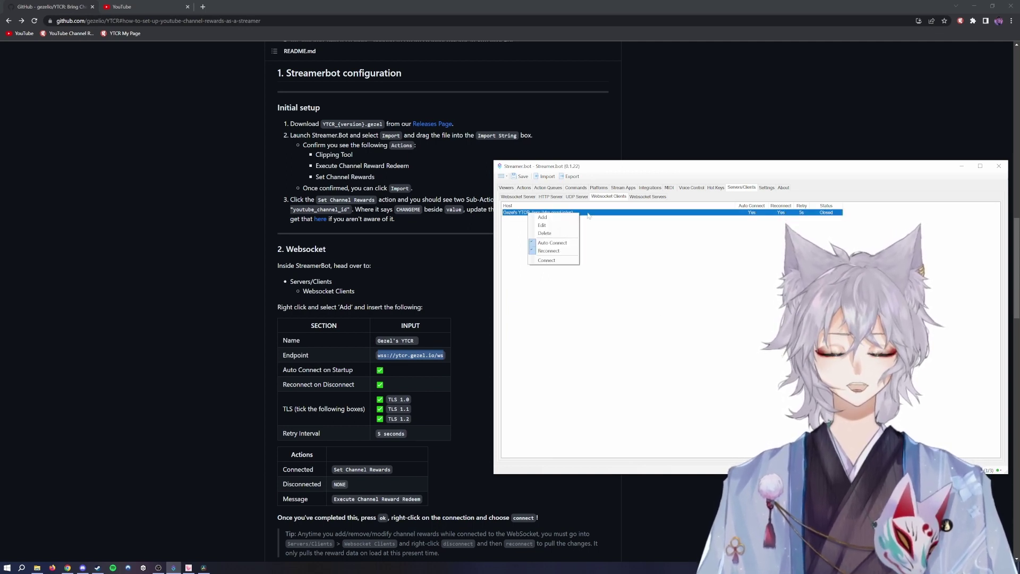
{"action": "left_click", "coordinate": [547, 260]}
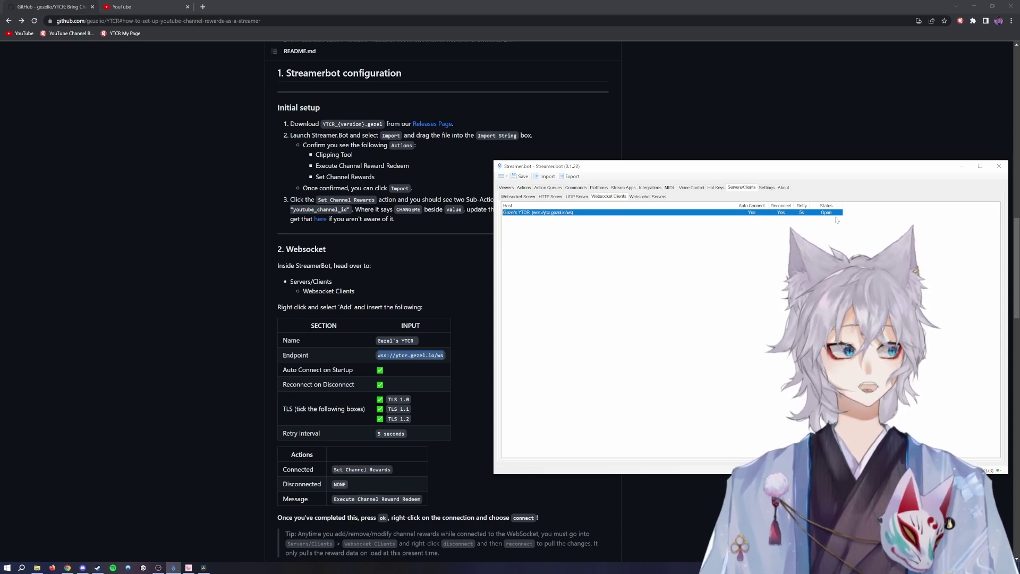
Enable TLS 1.1 and TLS 1.2 in the Gezel's YTCR client's settings, and disconnect the client.
{"action": "right_click", "coordinate": [531, 214]}
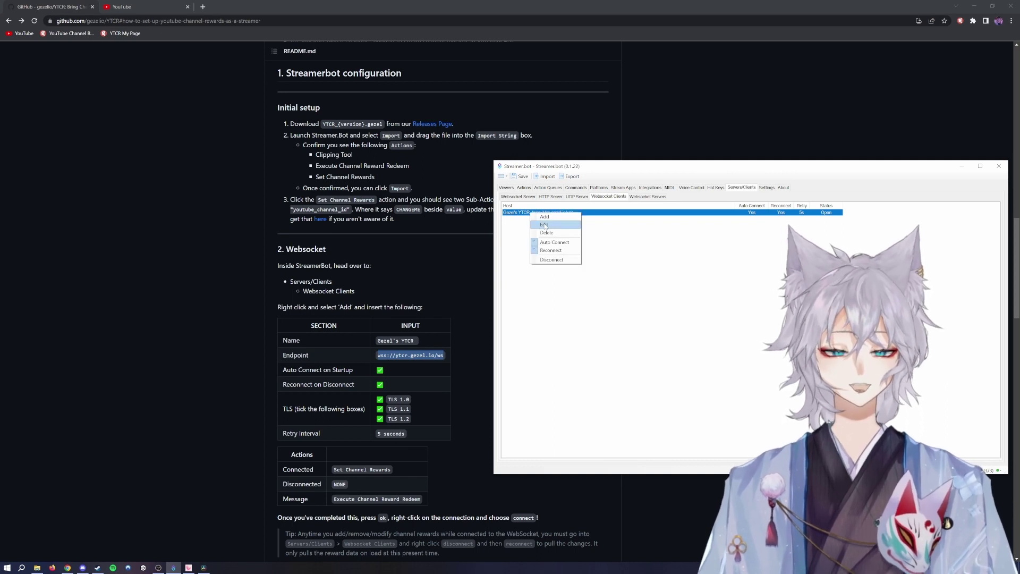
{"action": "left_click", "coordinate": [539, 224]}
{"action": "left_click", "coordinate": [612, 232]}
{"action": "left_click", "coordinate": [612, 247]}
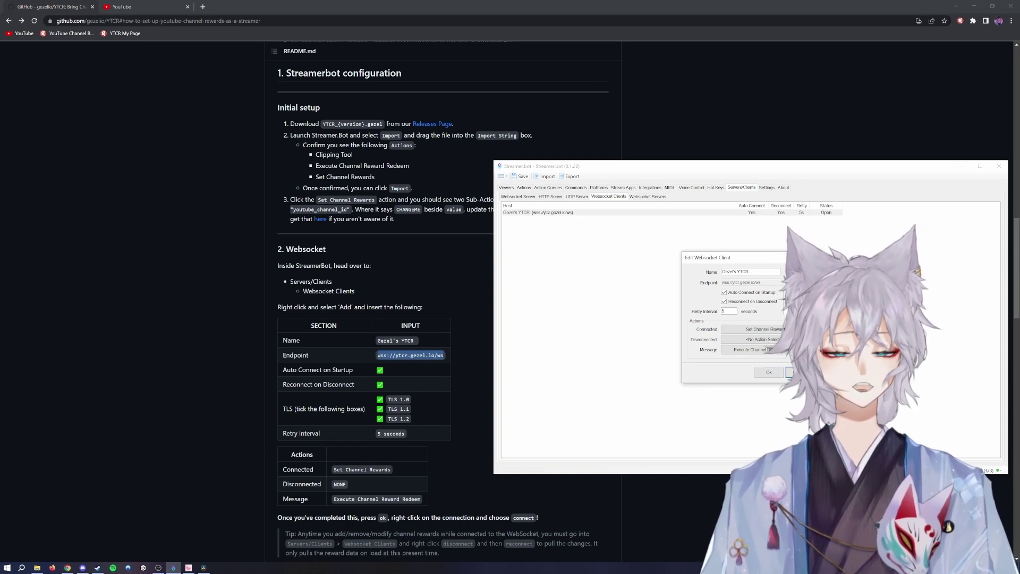
{"action": "left_click", "coordinate": [772, 373]}
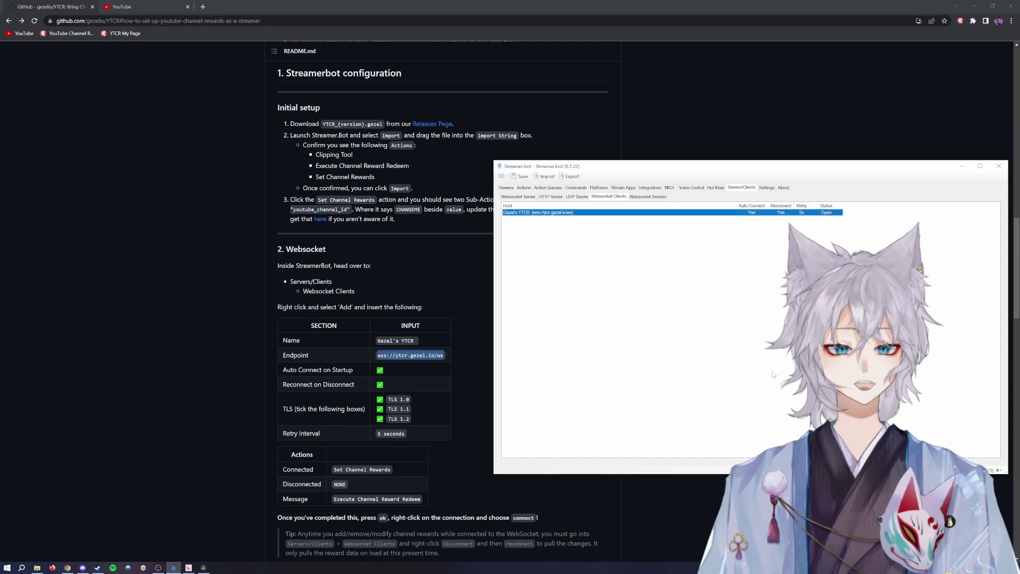
{"action": "right_click", "coordinate": [678, 216]}
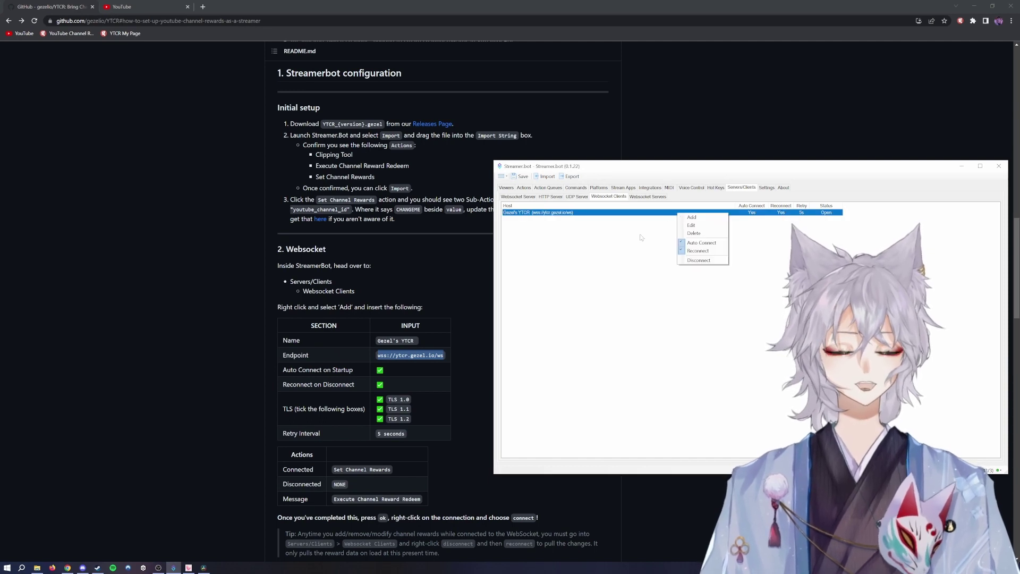
{"action": "left_click", "coordinate": [697, 260]}
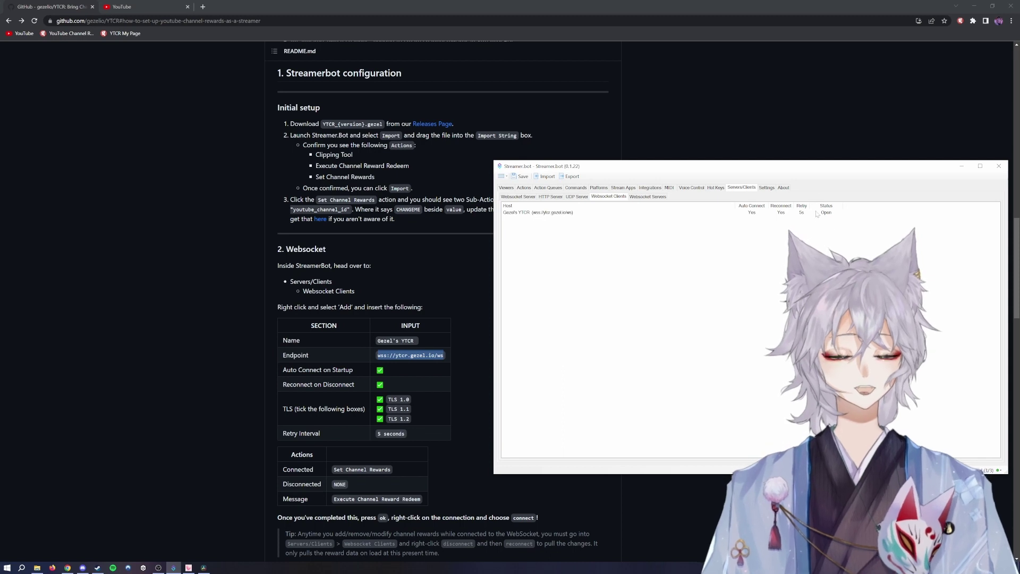
Log out of the Twitch broadcaster account in the Twitch platform's account settings.
{"action": "scroll", "coordinate": [502, 298], "scroll_direction": "down", "scroll_amount": 9}
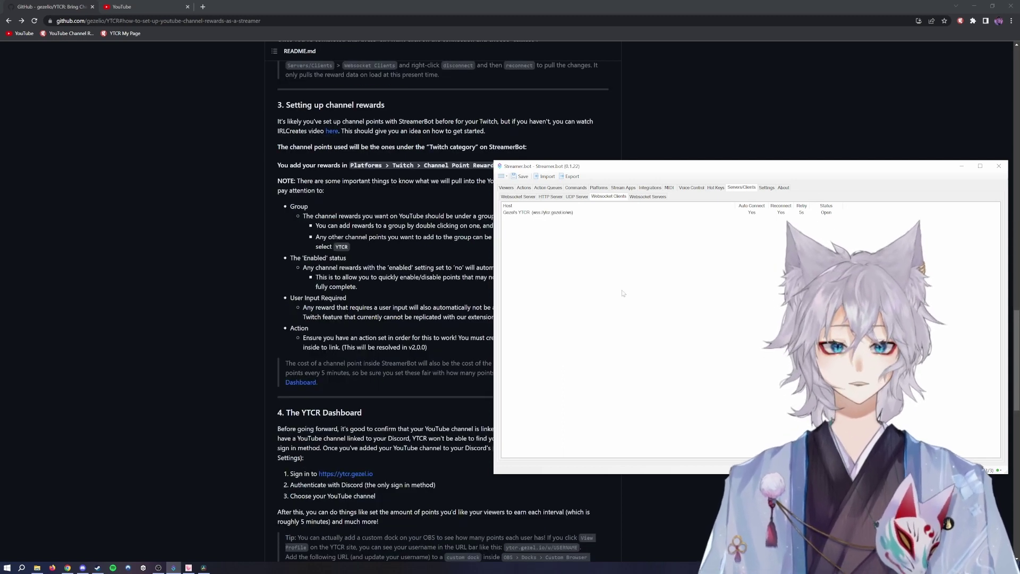
{"action": "left_click", "coordinate": [600, 189]}
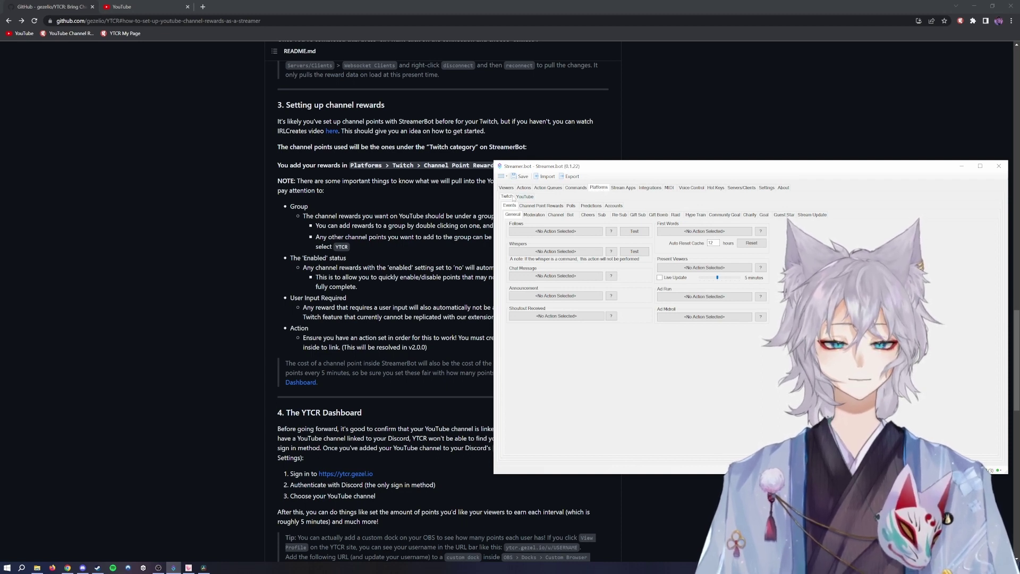
{"action": "left_click", "coordinate": [615, 206]}
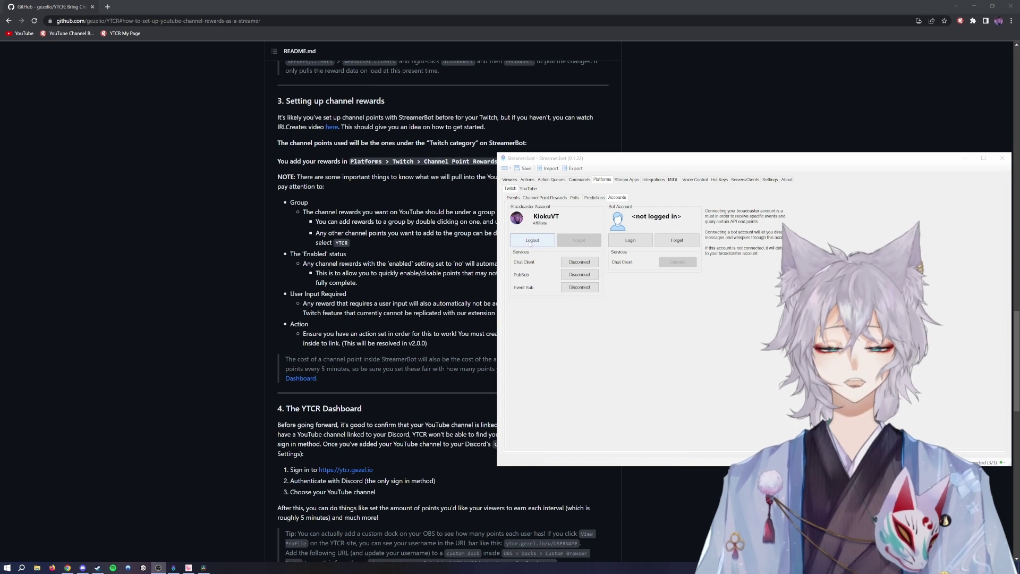
{"action": "left_click", "coordinate": [530, 242]}
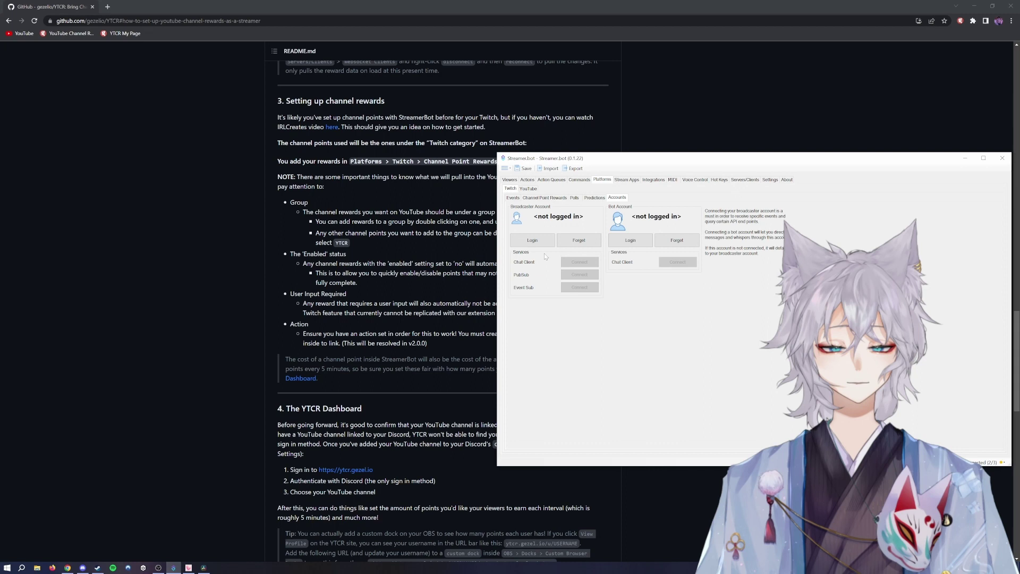
View the Twitch channel point rewards and the YouTube platform's broadcaster account settings.
{"action": "left_click", "coordinate": [541, 198]}
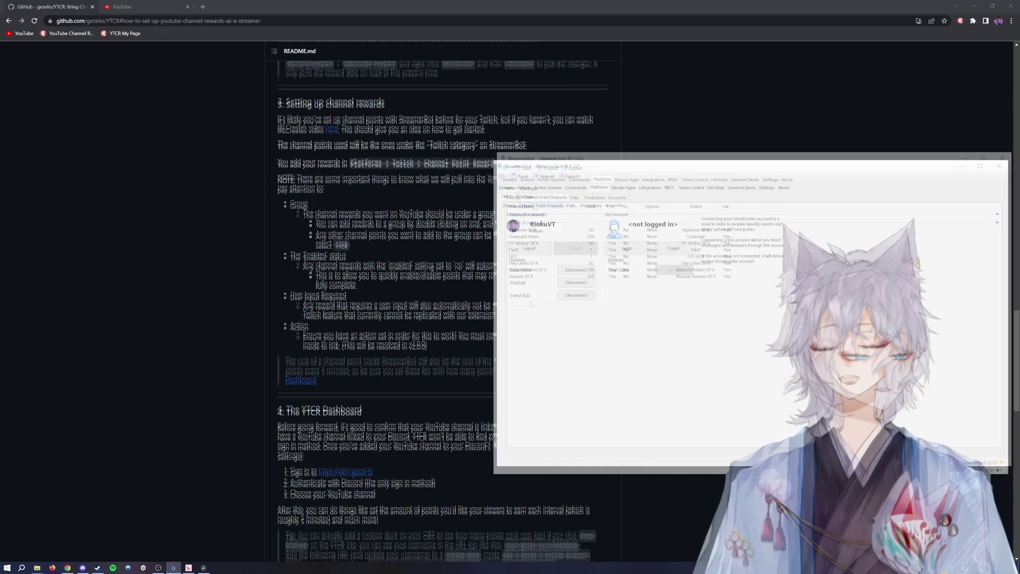
{"action": "left_click", "coordinate": [527, 197]}
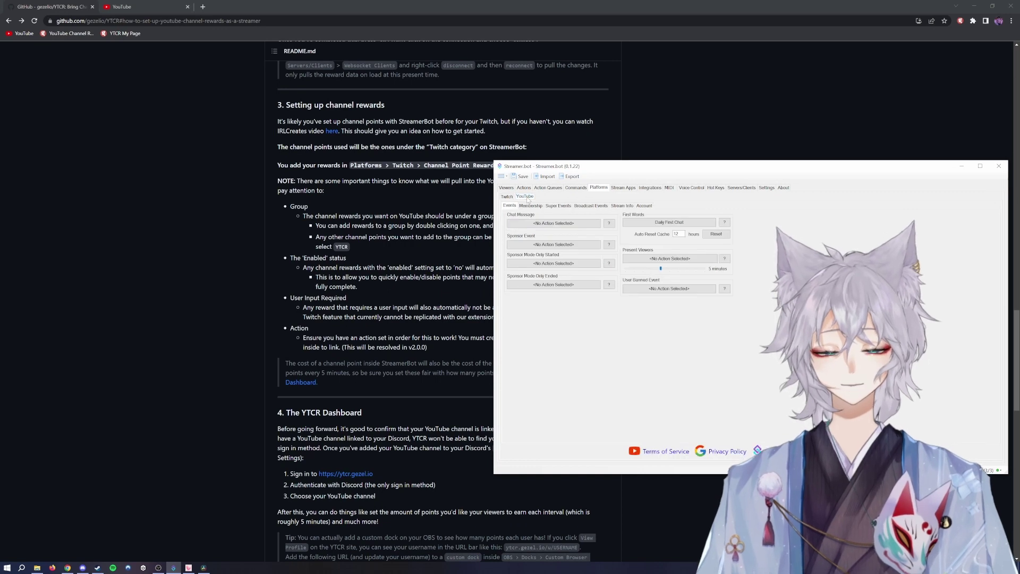
{"action": "left_click", "coordinate": [645, 207]}
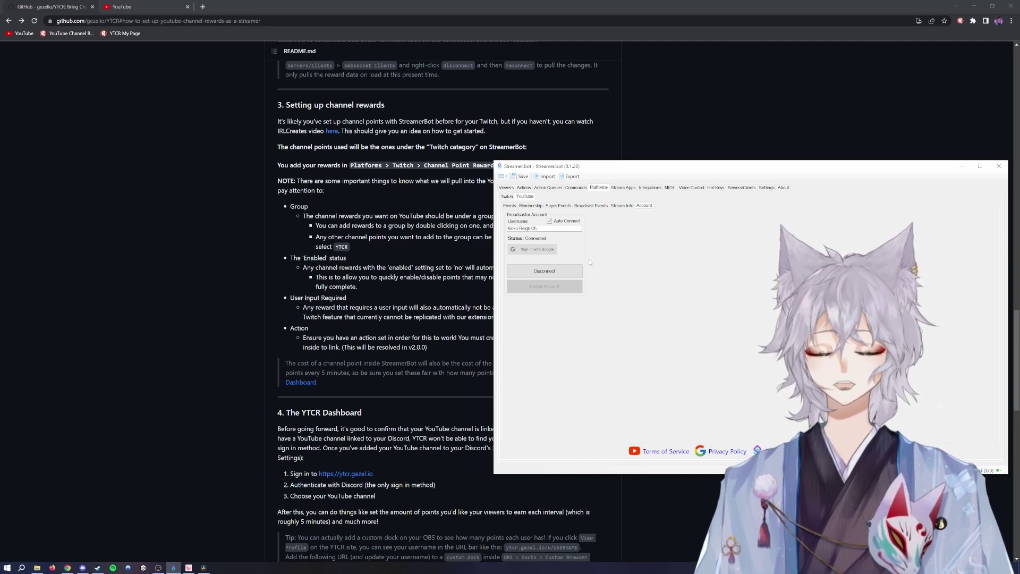
Switch to the YTCR site from the setup guide and authorize YTCR to access the Discord account.
{"action": "scroll", "coordinate": [446, 349], "scroll_direction": "down", "scroll_amount": 5}
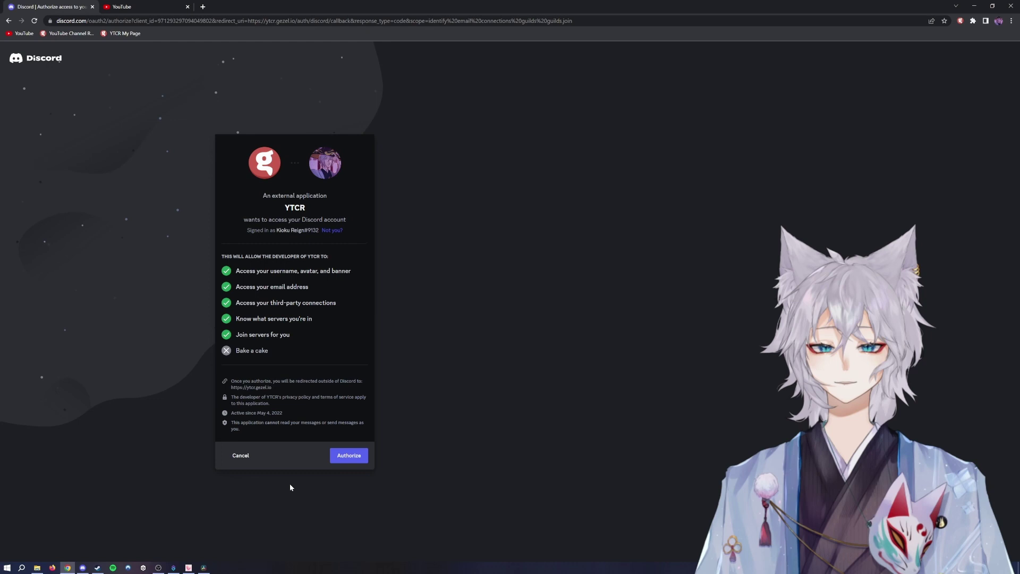
{"action": "left_click", "coordinate": [355, 457]}
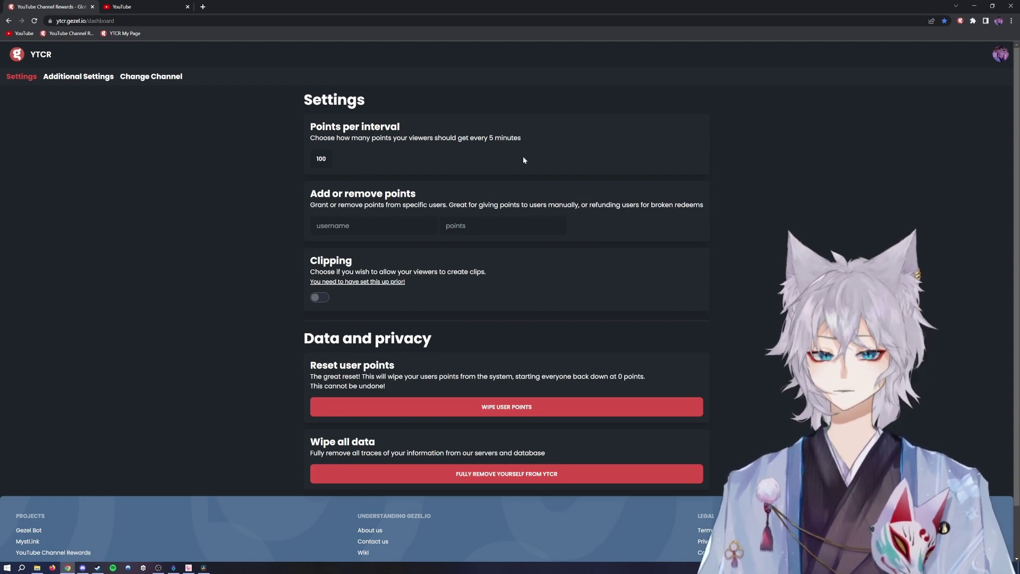
Set the points viewers earn per interval to 50 in the YTCR dashboard settings.
{"action": "left_click", "coordinate": [324, 163]}
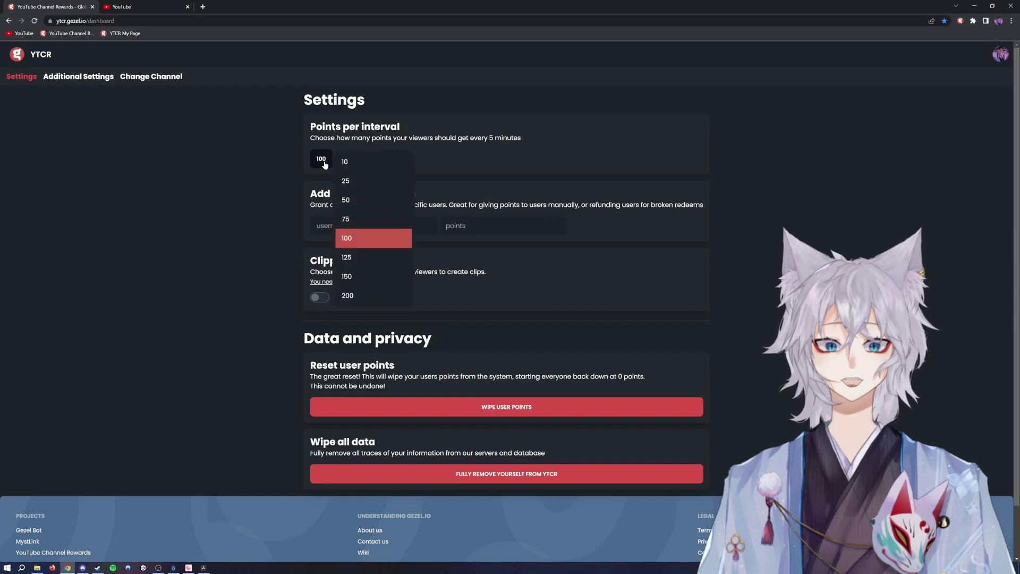
{"action": "left_click", "coordinate": [358, 201]}
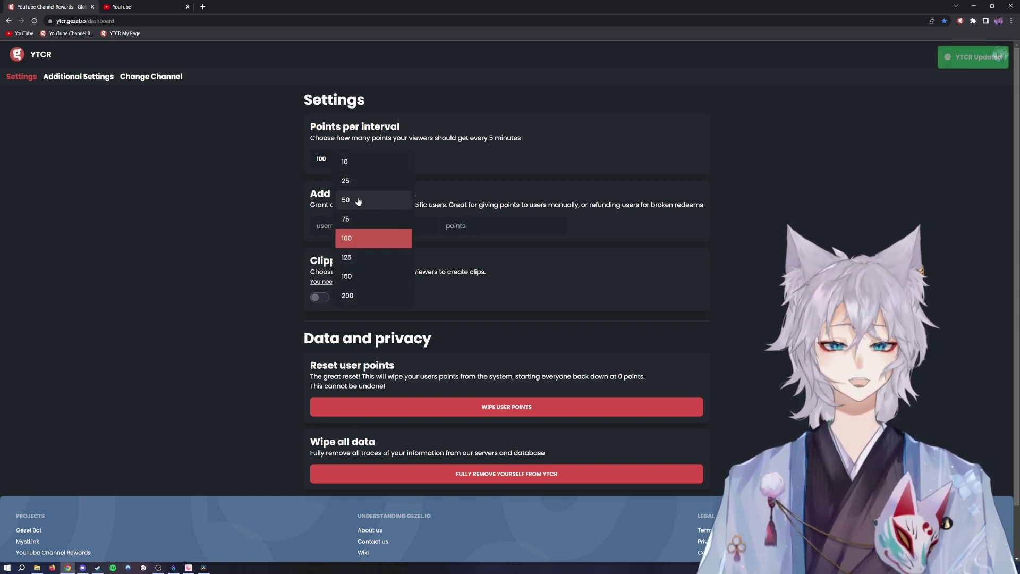
{"action": "left_click", "coordinate": [476, 173]}
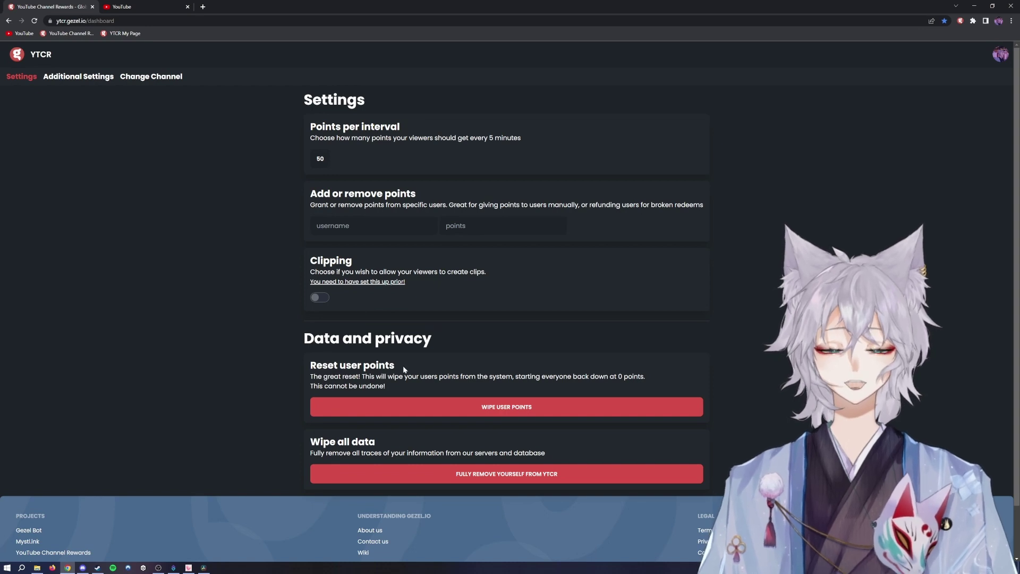
{"action": "left_click_drag", "start_coordinate": [400, 367], "coordinate": [309, 366]}
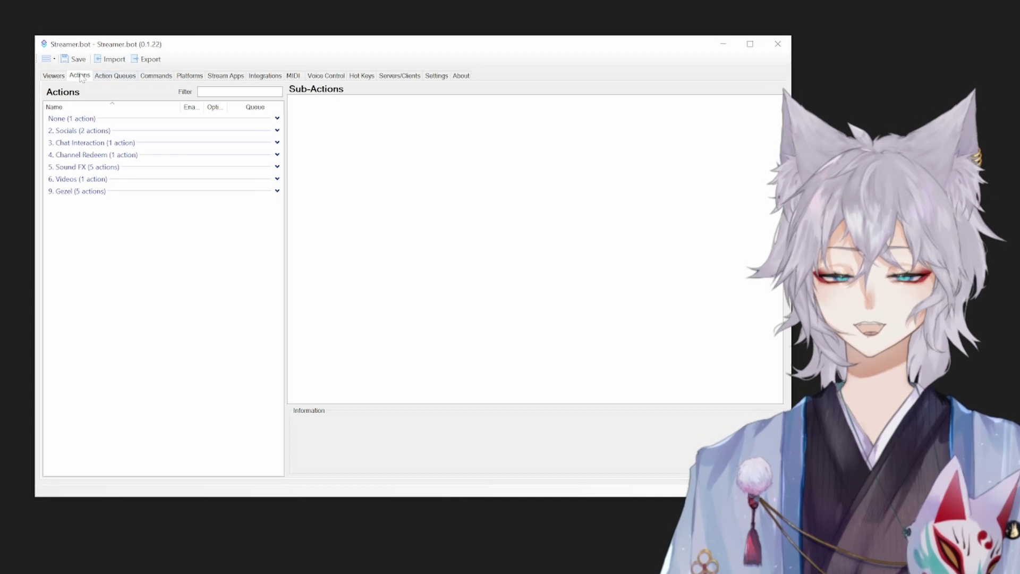
Add a new action named GG SFX in a new group called Testing SFX, keeping the Default queue.
{"action": "right_click", "coordinate": [72, 225]}
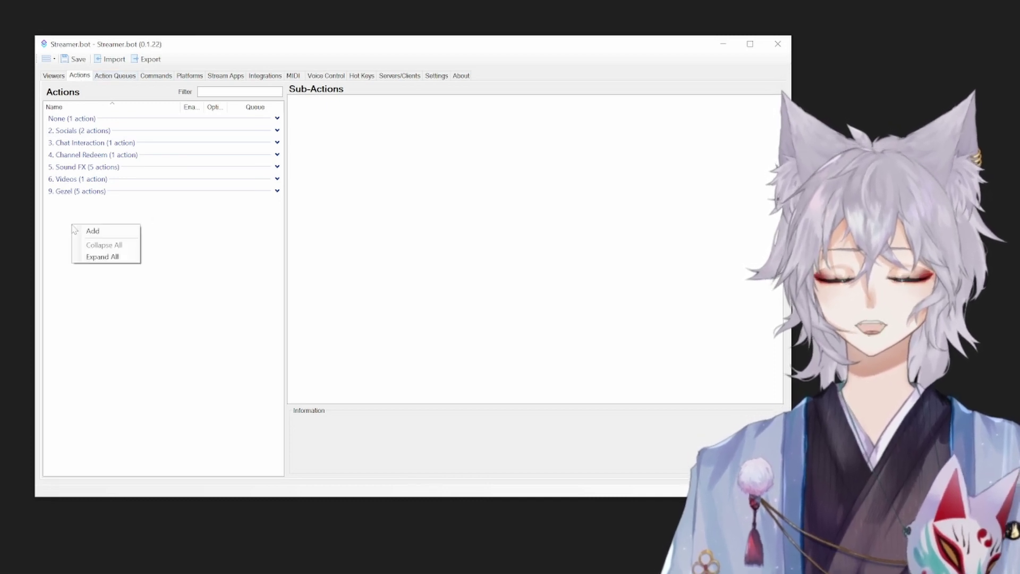
{"action": "left_click", "coordinate": [100, 235]}
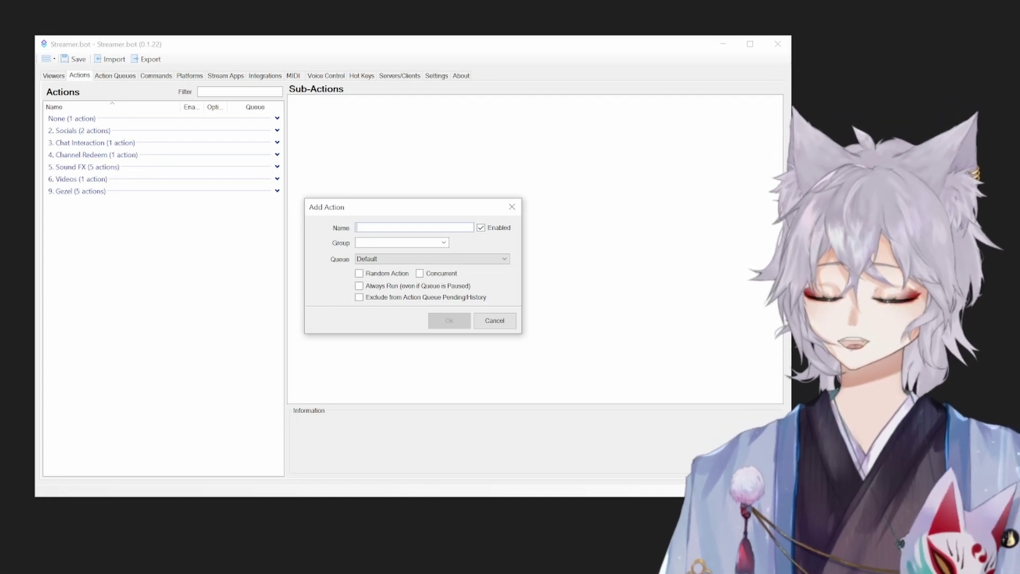
{"action": "type", "text": "GG SFX"}
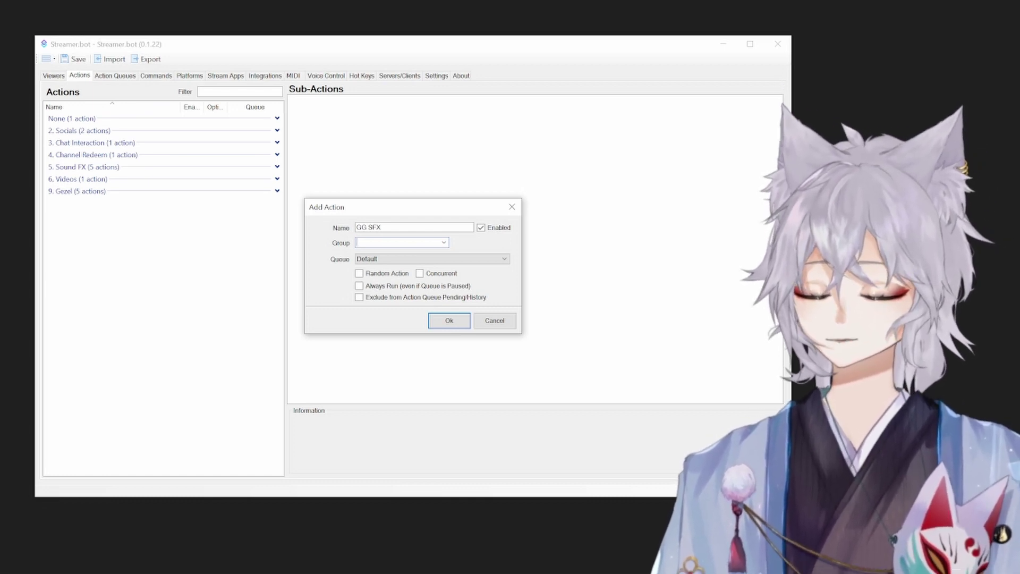
{"action": "type", "text": "Test"}
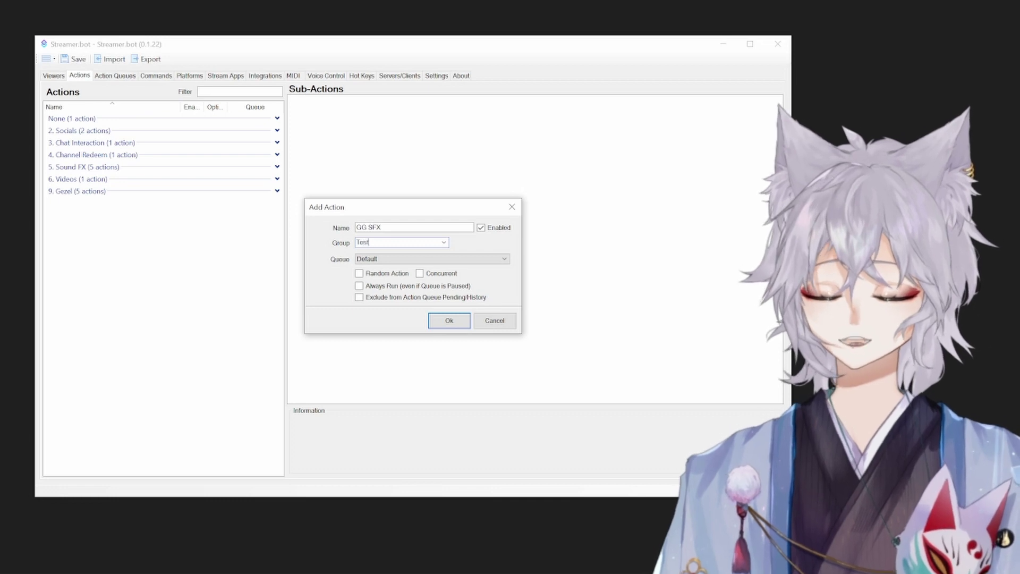
{"action": "type", "text": "ing SFX"}
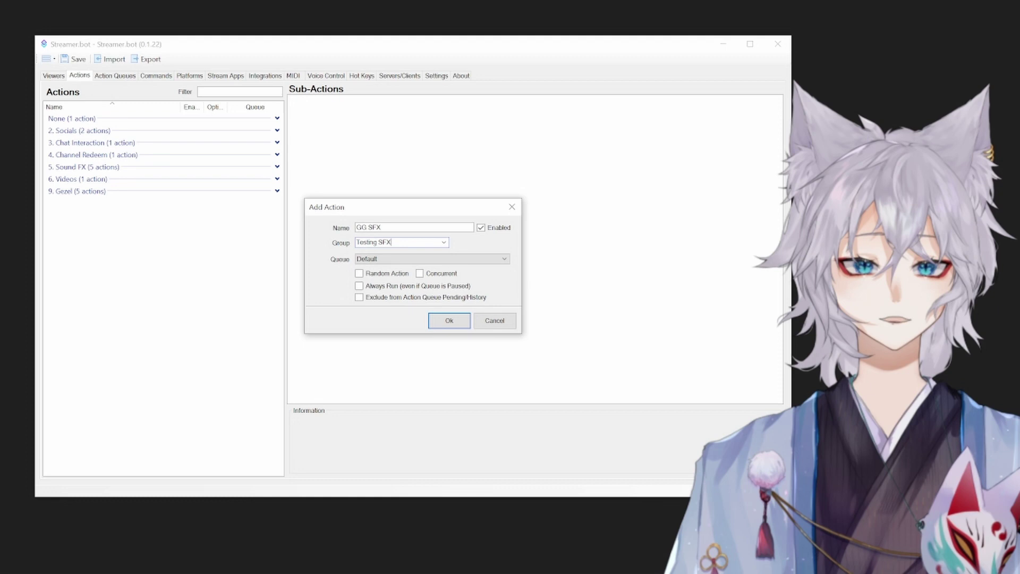
{"action": "left_click", "coordinate": [444, 243]}
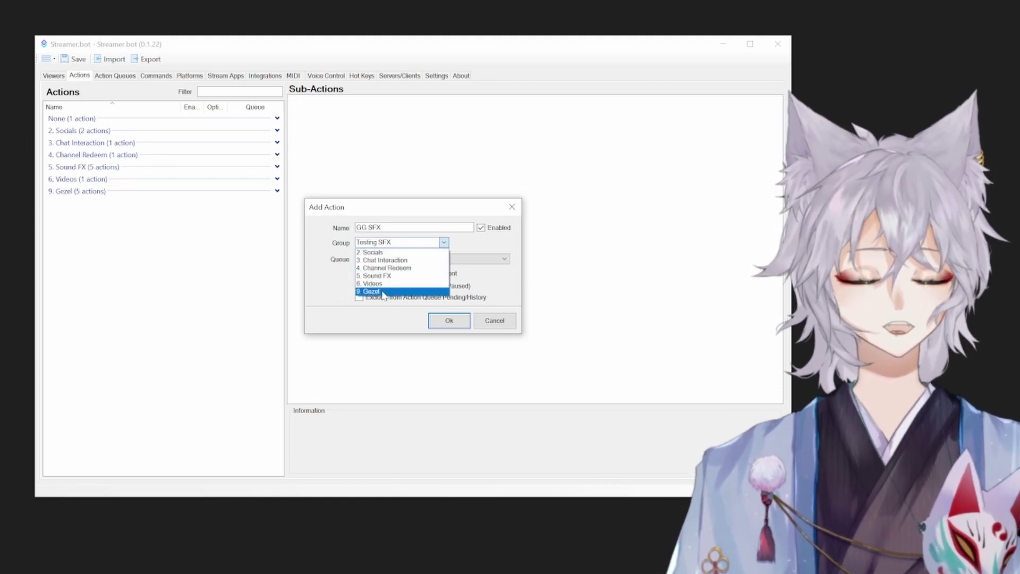
{"action": "left_click", "coordinate": [477, 245]}
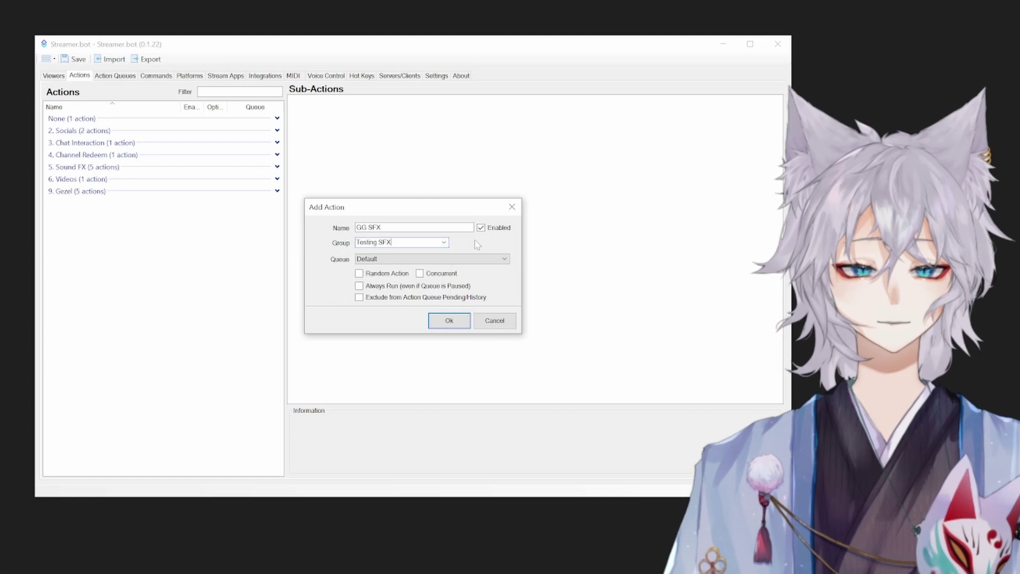
{"action": "left_click", "coordinate": [460, 324]}
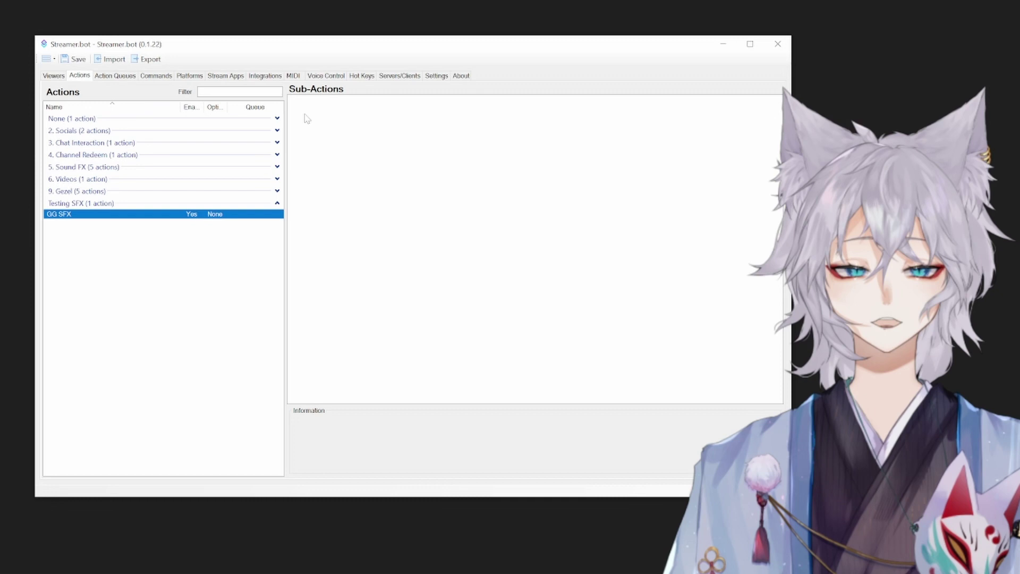
Add a Play Sound sub-action to GG SFX using the gg-sound-effect file, and test the sound before confirming it.
{"action": "right_click", "coordinate": [309, 118]}
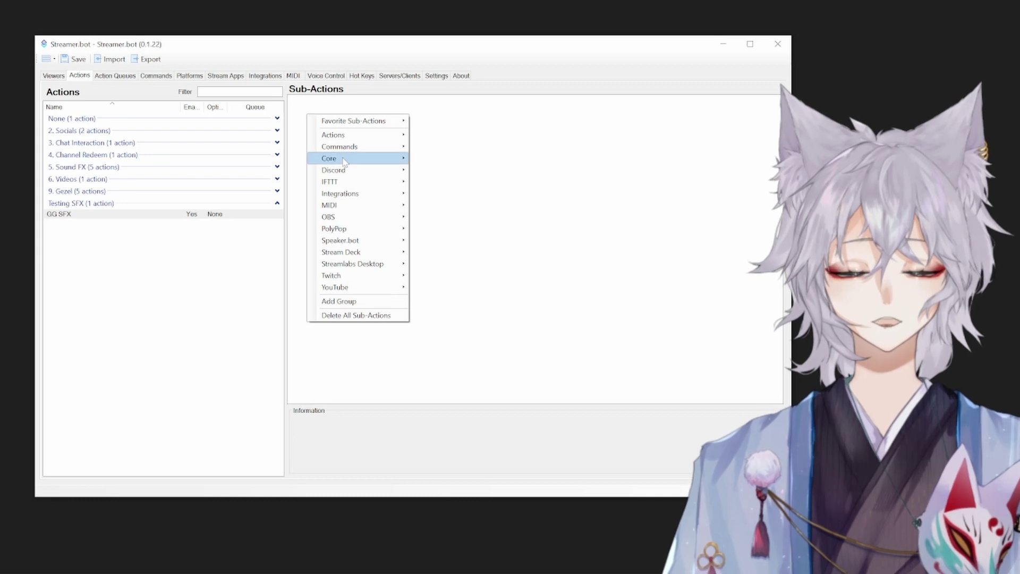
{"action": "mouse_move", "coordinate": [345, 162]}
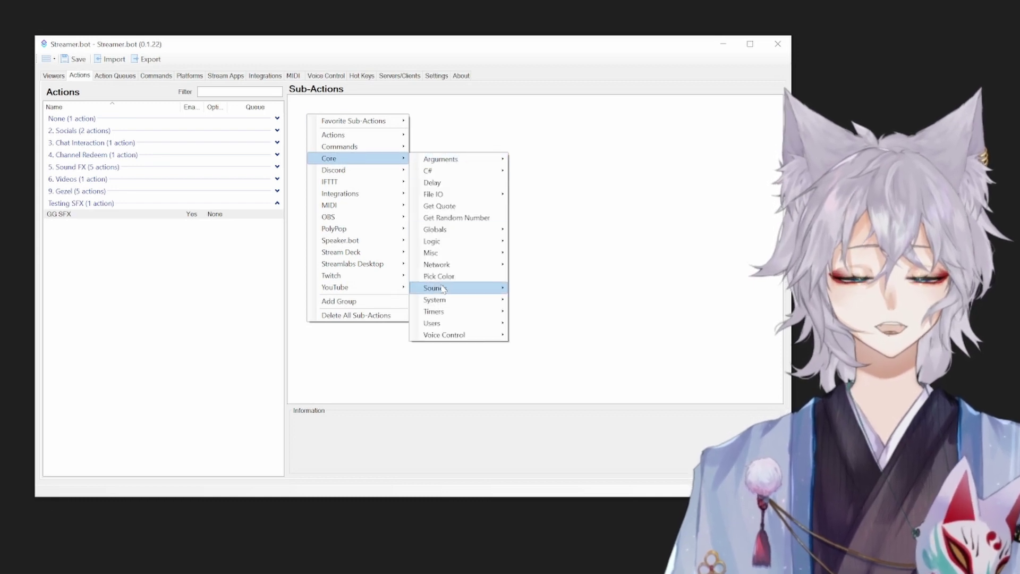
{"action": "mouse_move", "coordinate": [443, 289]}
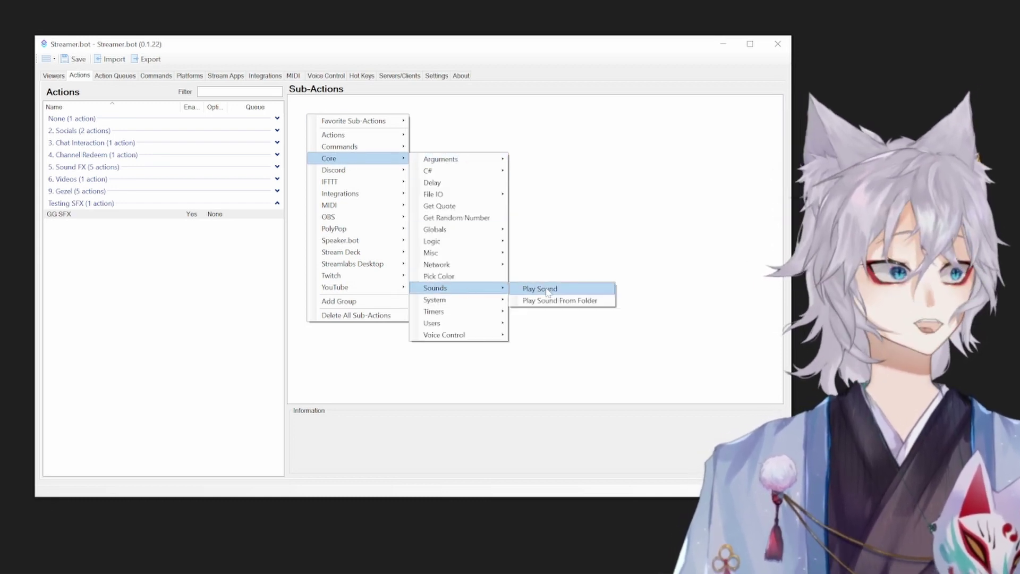
{"action": "left_click", "coordinate": [548, 291]}
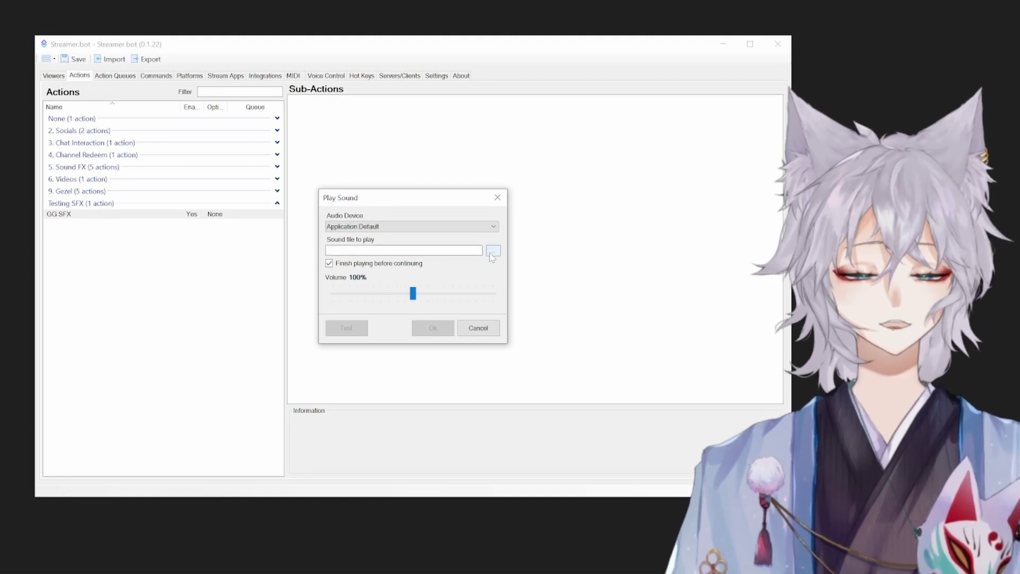
{"action": "left_click", "coordinate": [492, 252]}
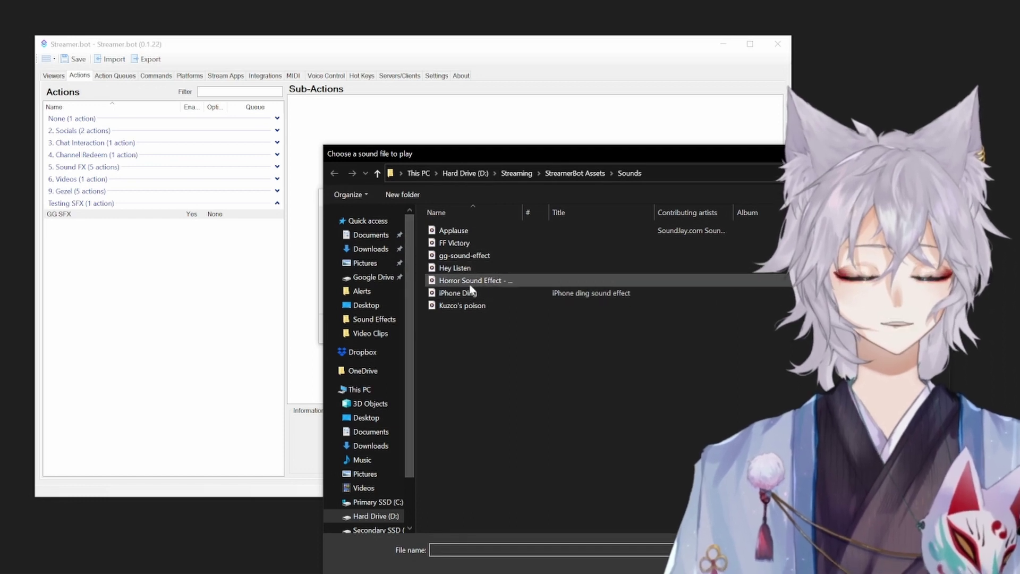
{"action": "left_click", "coordinate": [450, 258]}
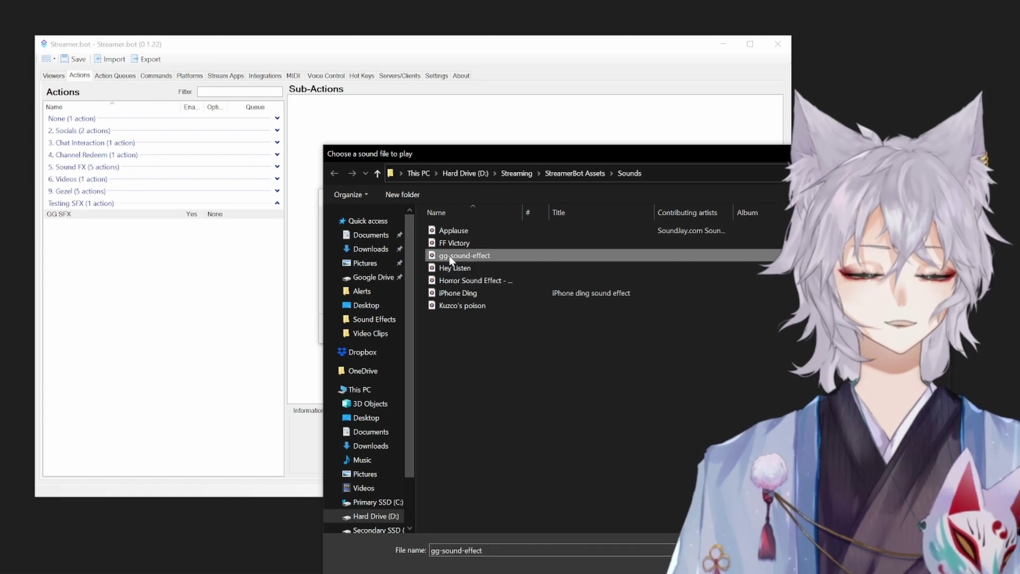
{"action": "key", "text": "Return"}
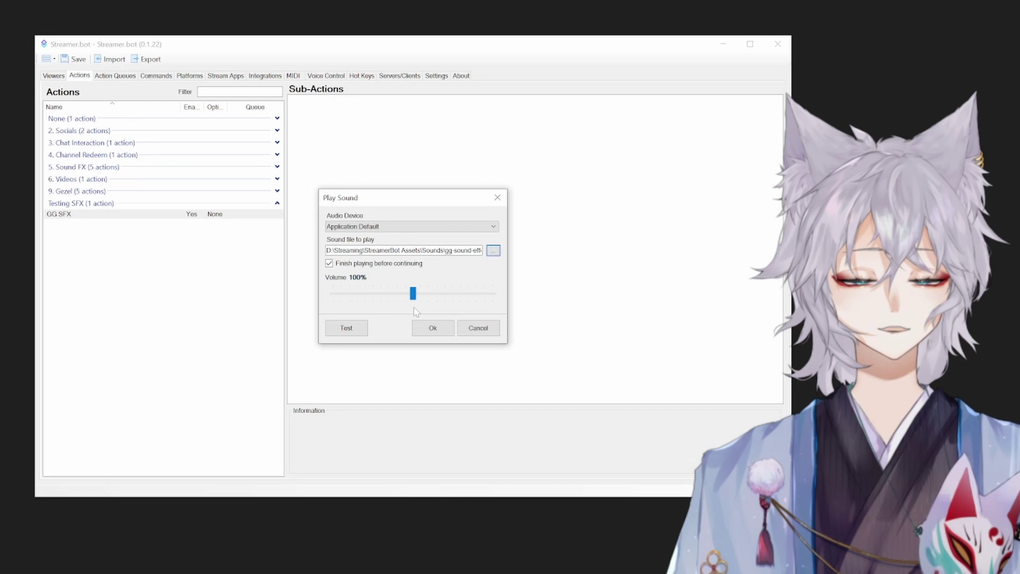
{"action": "left_click", "coordinate": [346, 328]}
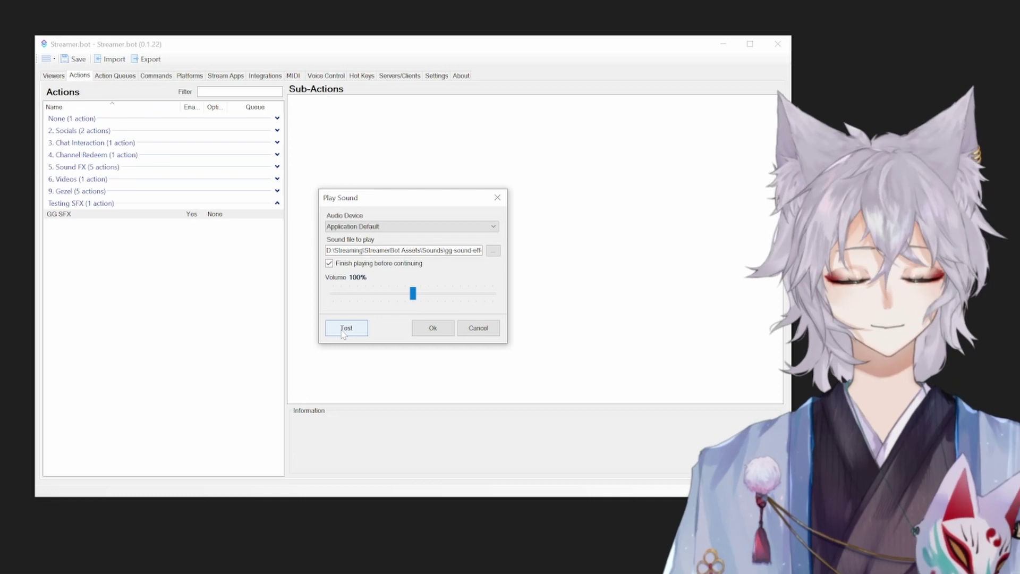
{"action": "left_click", "coordinate": [424, 327]}
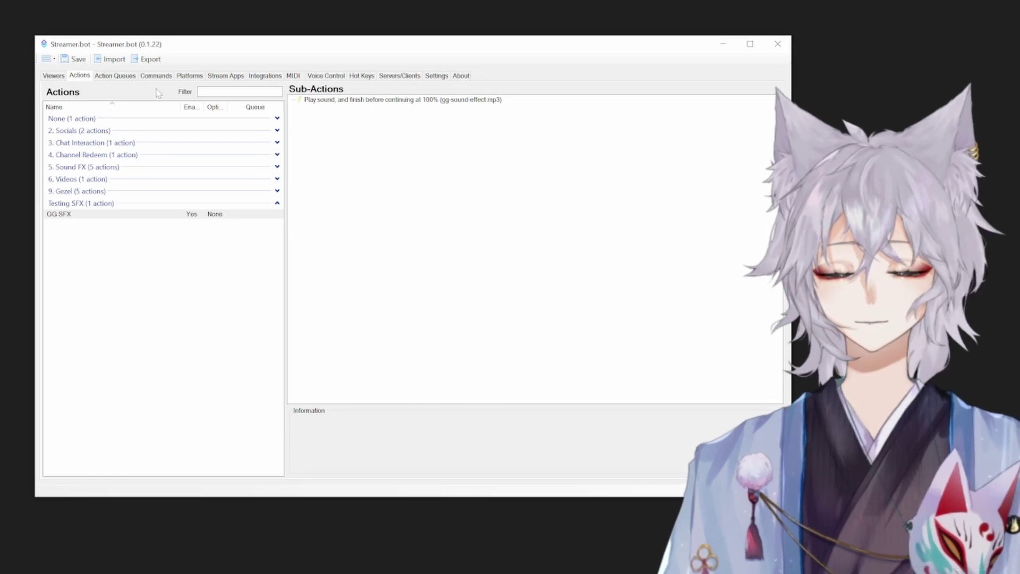
Start a new Twitch channel point reward titled GG! with a cost of 1.
{"action": "left_click", "coordinate": [192, 77]}
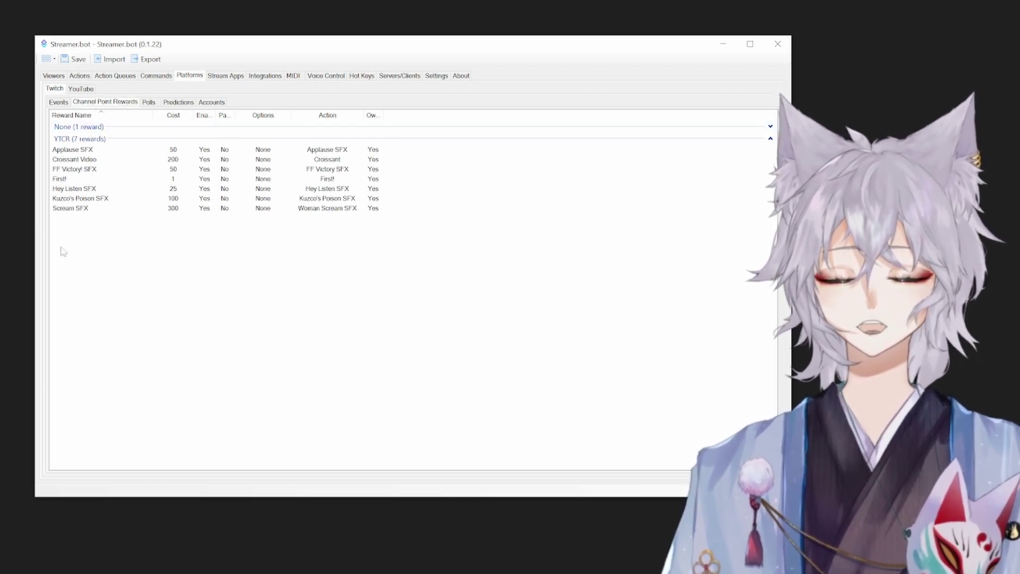
{"action": "right_click", "coordinate": [110, 241]}
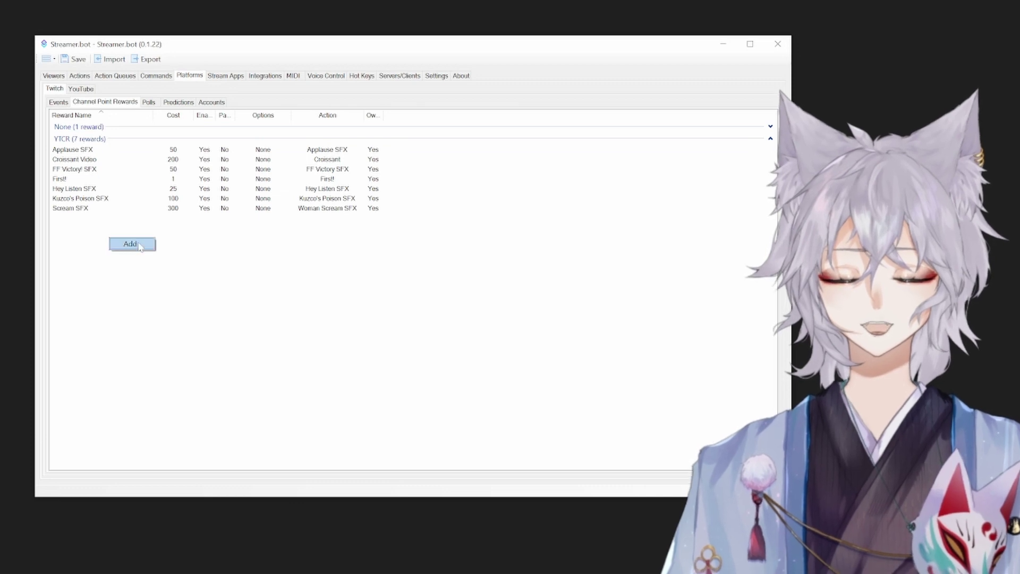
{"action": "left_click", "coordinate": [138, 246]}
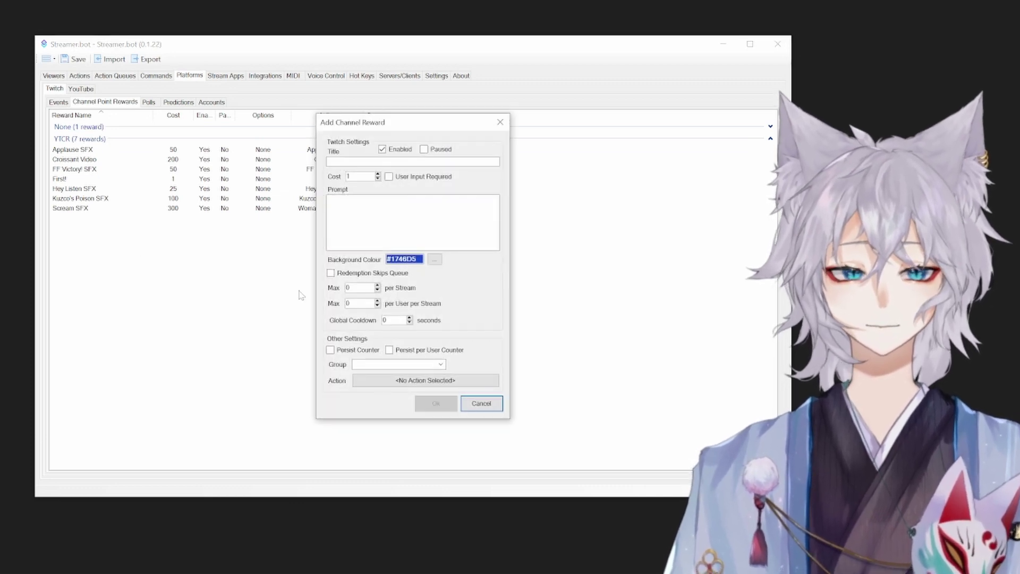
{"action": "left_click", "coordinate": [378, 162]}
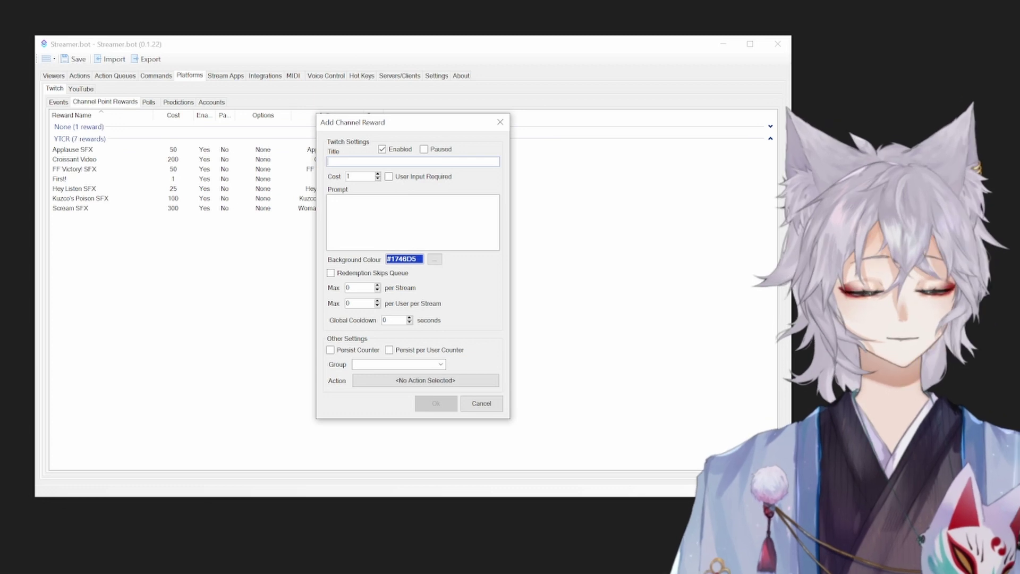
{"action": "type", "text": "GG!"}
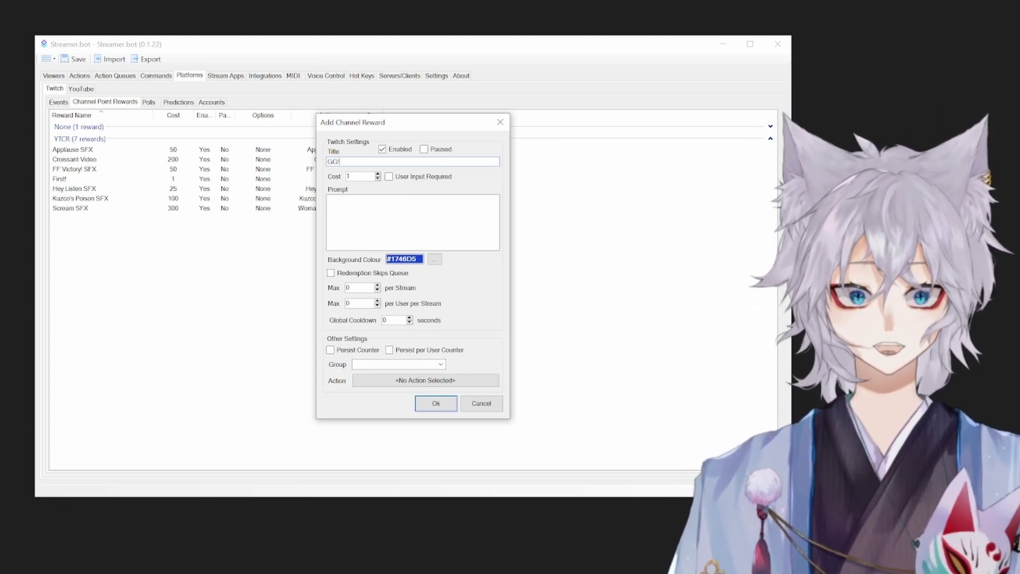
{"action": "left_click", "coordinate": [349, 176]}
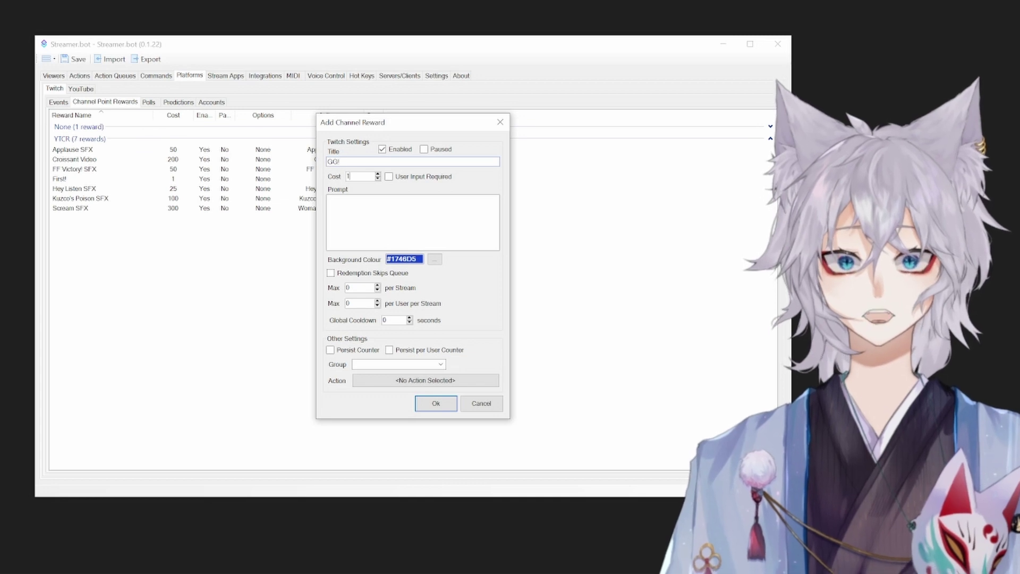
{"action": "key", "text": "shift+Home"}
{"action": "type", "text": "1"}
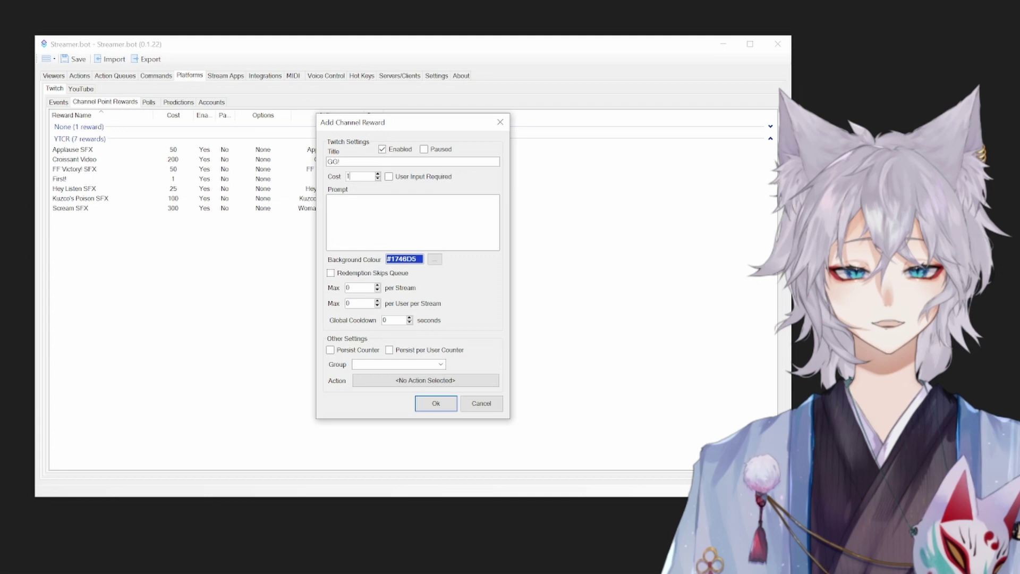
{"action": "left_click", "coordinate": [377, 285]}
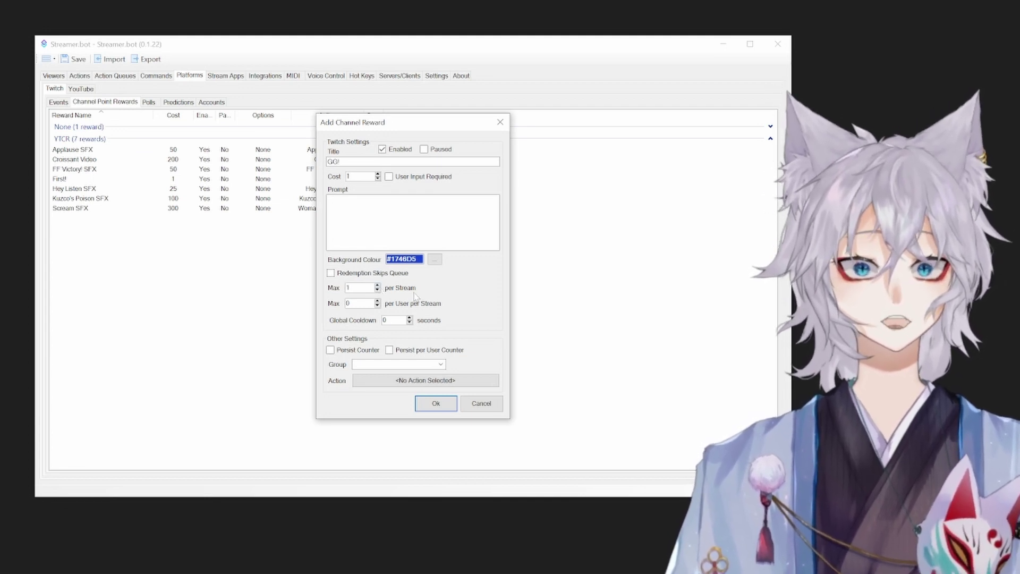
{"action": "left_click", "coordinate": [378, 290]}
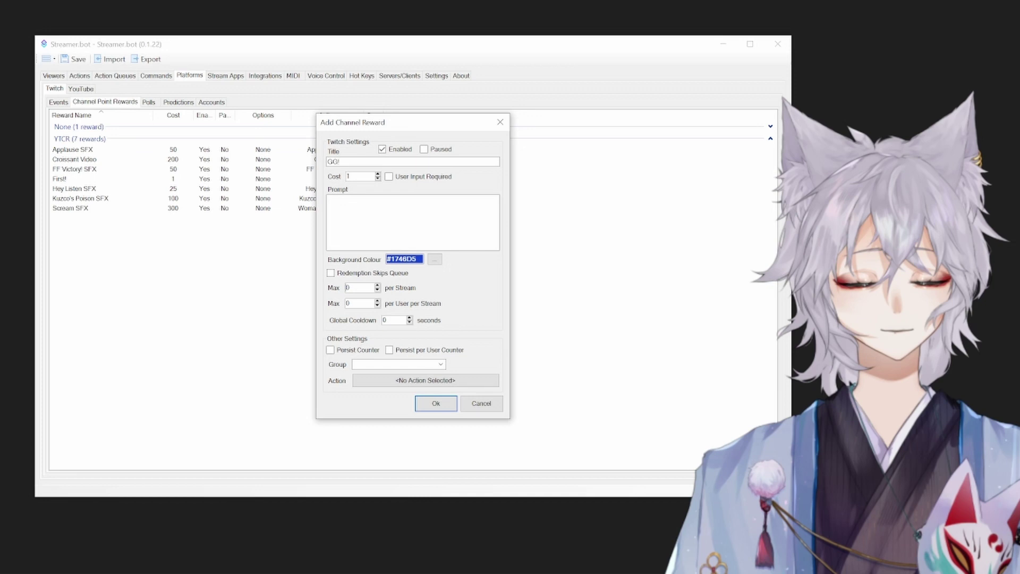
{"action": "left_click", "coordinate": [378, 301]}
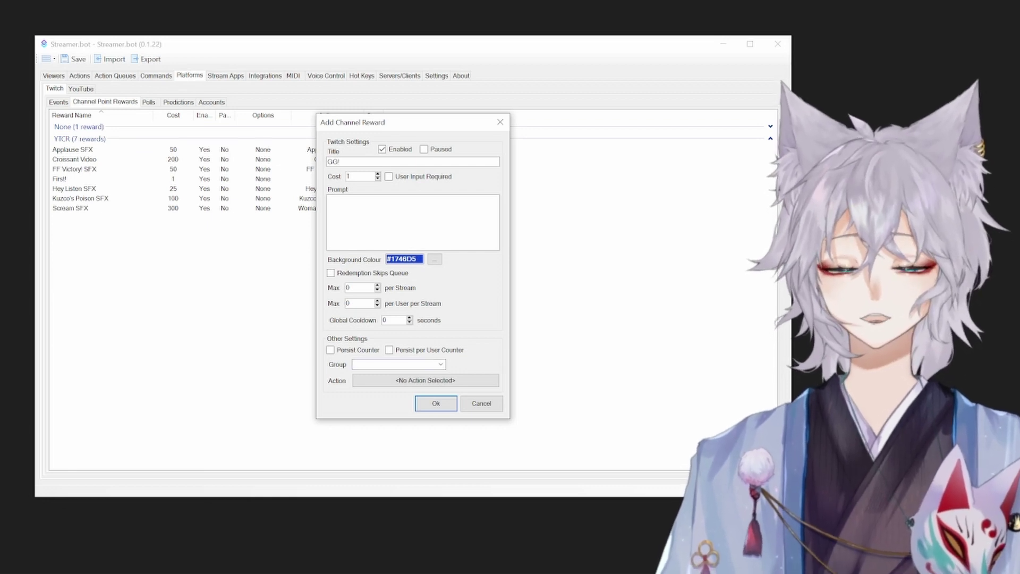
Assign the GG! channel reward to the YTCR group.
{"action": "left_click", "coordinate": [440, 364]}
{"action": "left_click", "coordinate": [383, 375]}
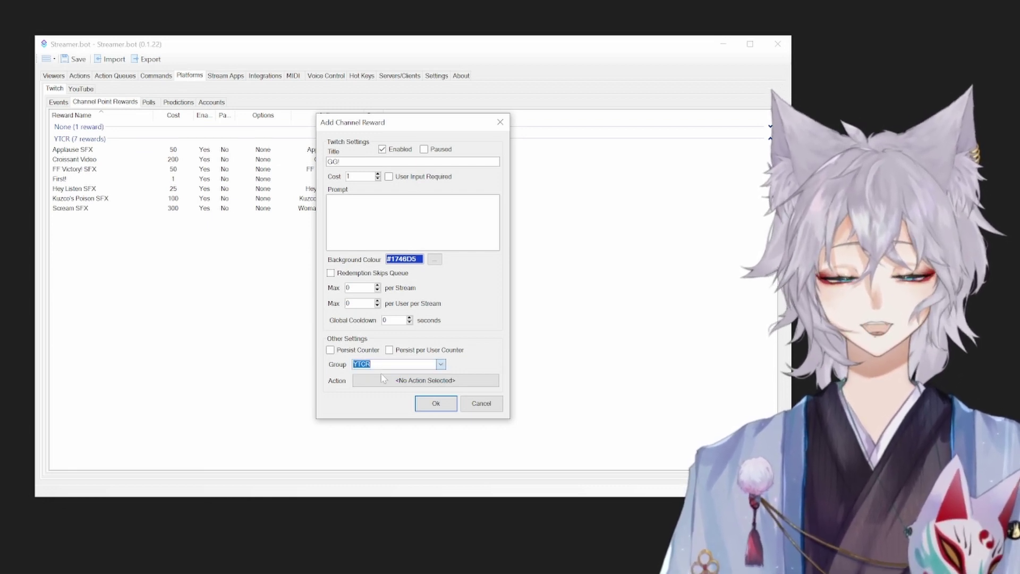
{"action": "left_click", "coordinate": [370, 364]}
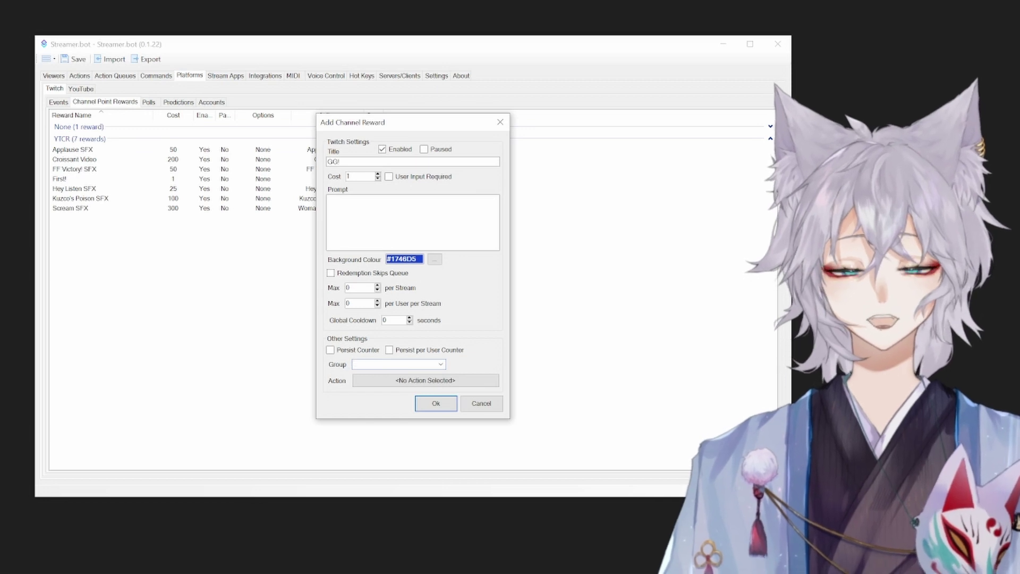
{"action": "double_click", "coordinate": [370, 364]}
{"action": "left_click", "coordinate": [370, 364]}
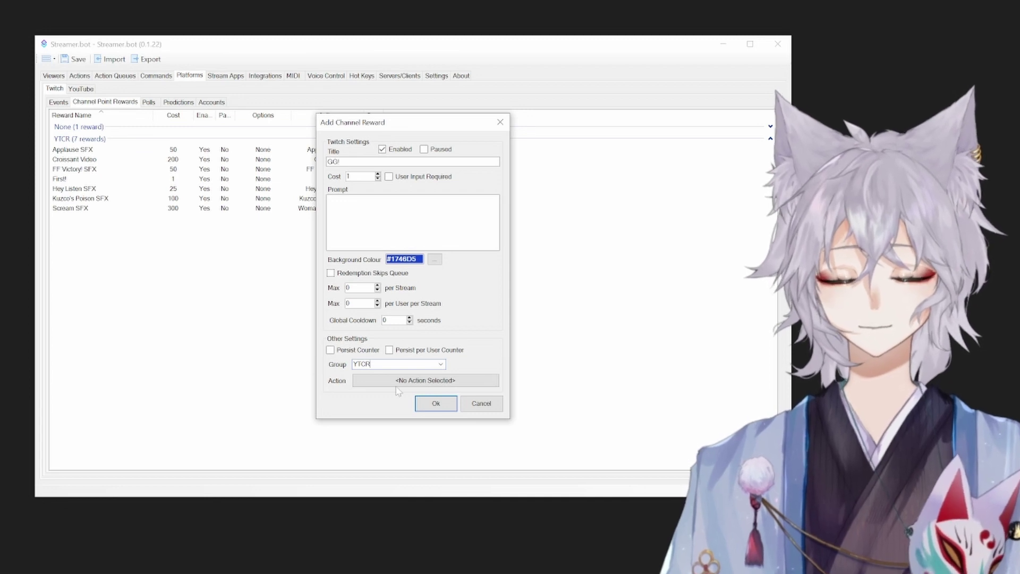
Link the GG SFX action from the Testing SFX group to the GG! reward and save the reward.
{"action": "left_click", "coordinate": [415, 381]}
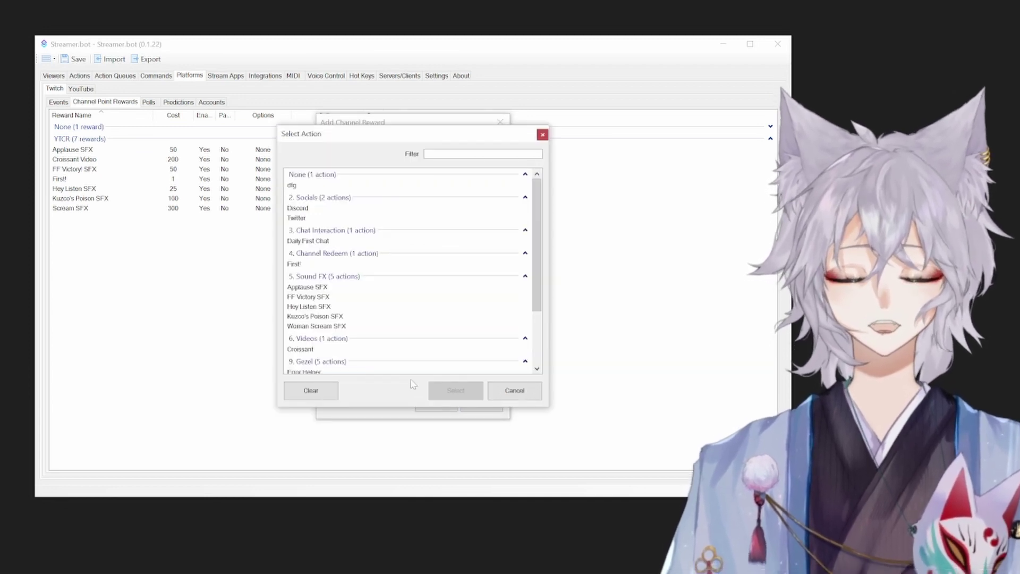
{"action": "scroll", "coordinate": [407, 351], "scroll_direction": "down", "scroll_amount": 3}
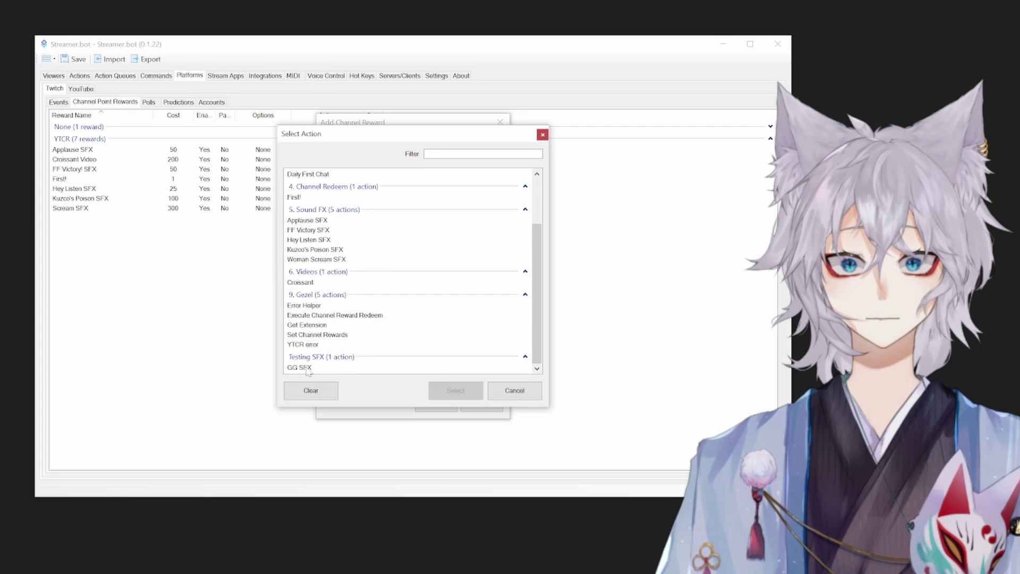
{"action": "left_click", "coordinate": [306, 368]}
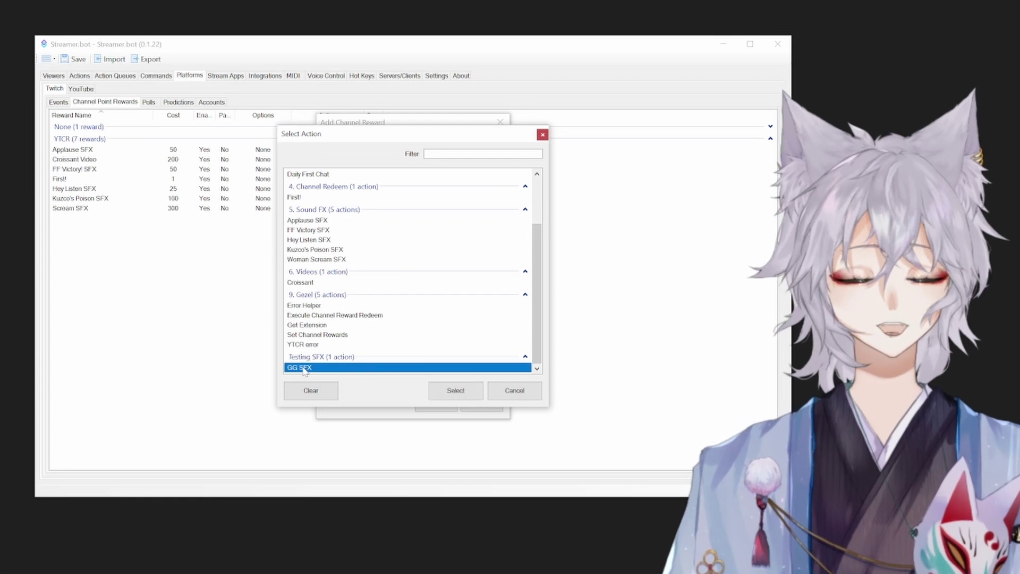
{"action": "left_click", "coordinate": [456, 392]}
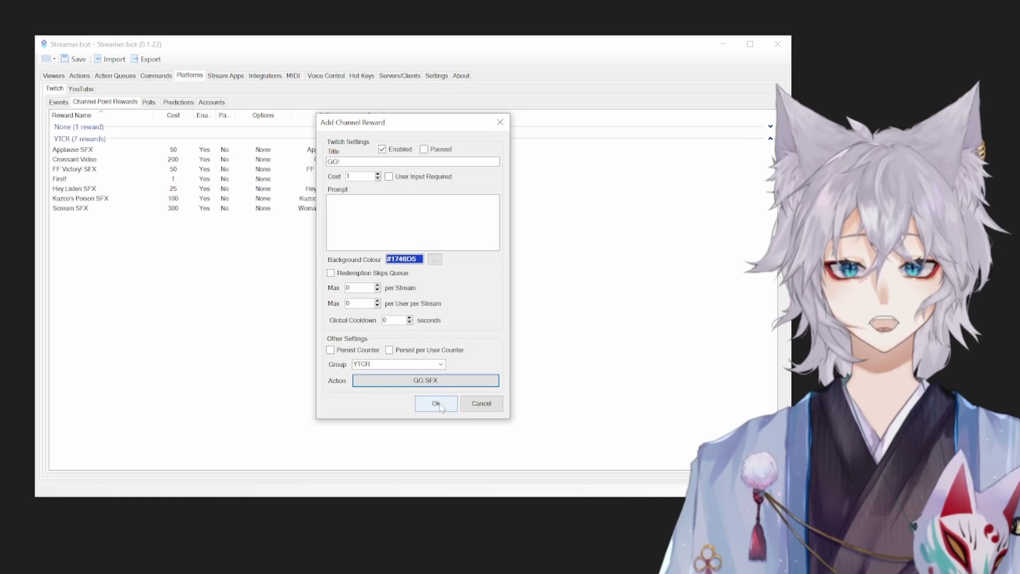
{"action": "left_click", "coordinate": [436, 404]}
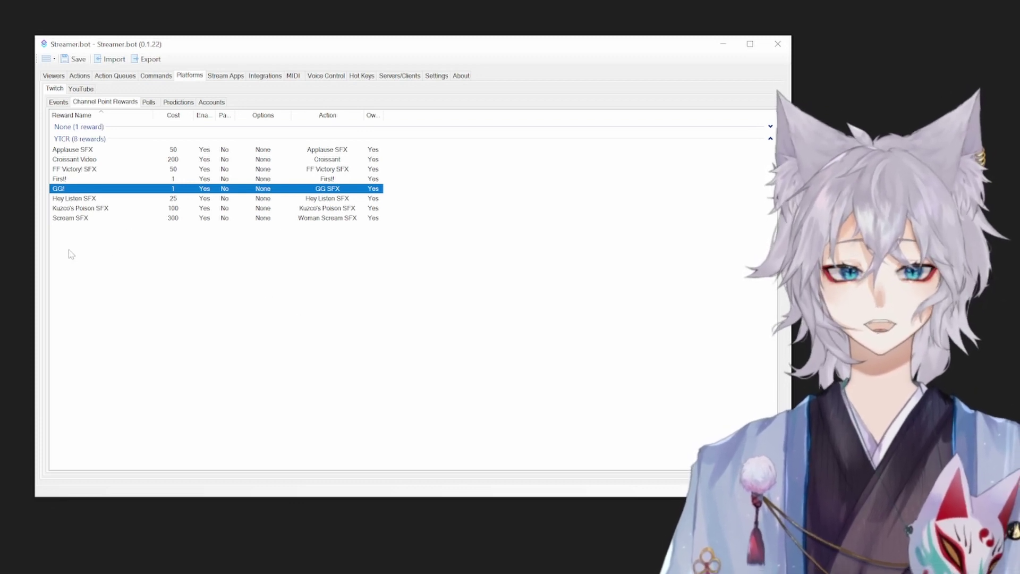
Disconnect the YTCR websocket client and connect it again to refresh its link with the reward service.
{"action": "left_click", "coordinate": [404, 77]}
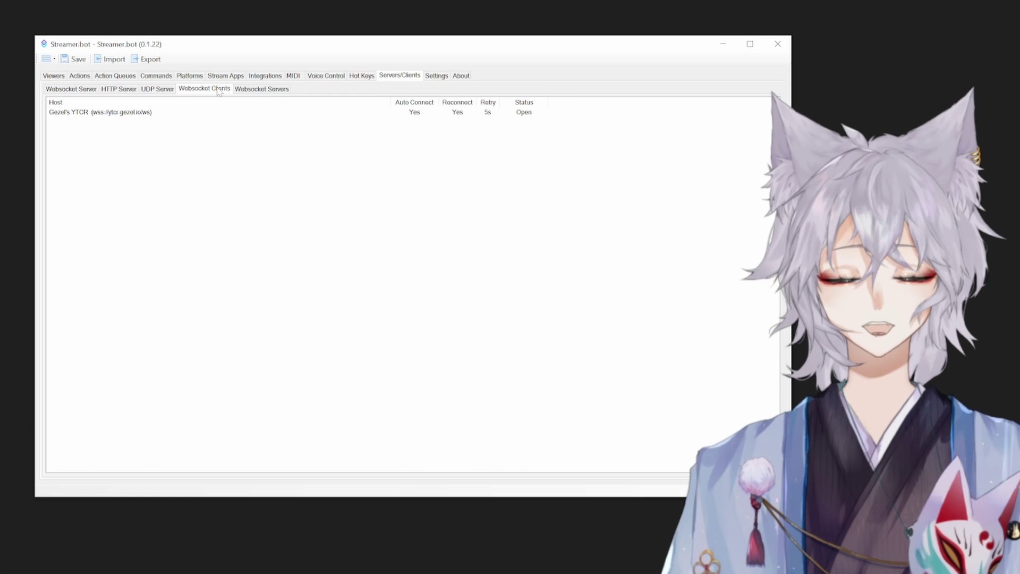
{"action": "right_click", "coordinate": [108, 116]}
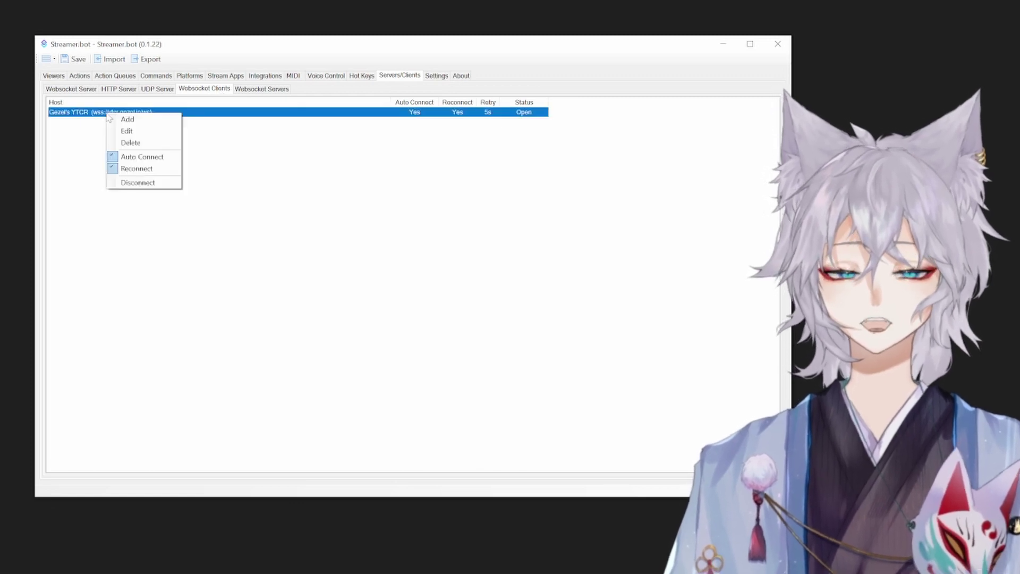
{"action": "left_click", "coordinate": [141, 185]}
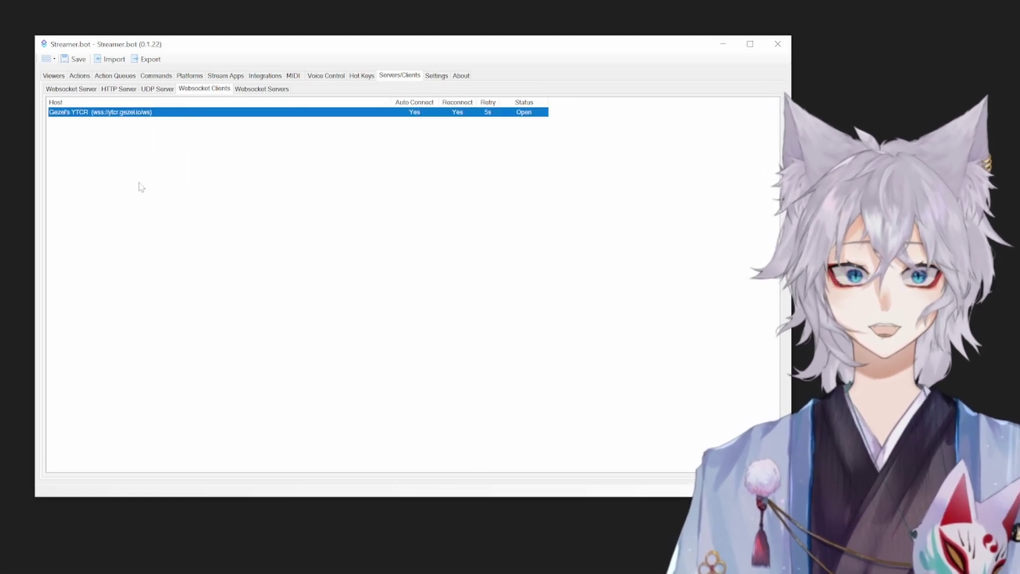
{"action": "right_click", "coordinate": [106, 117]}
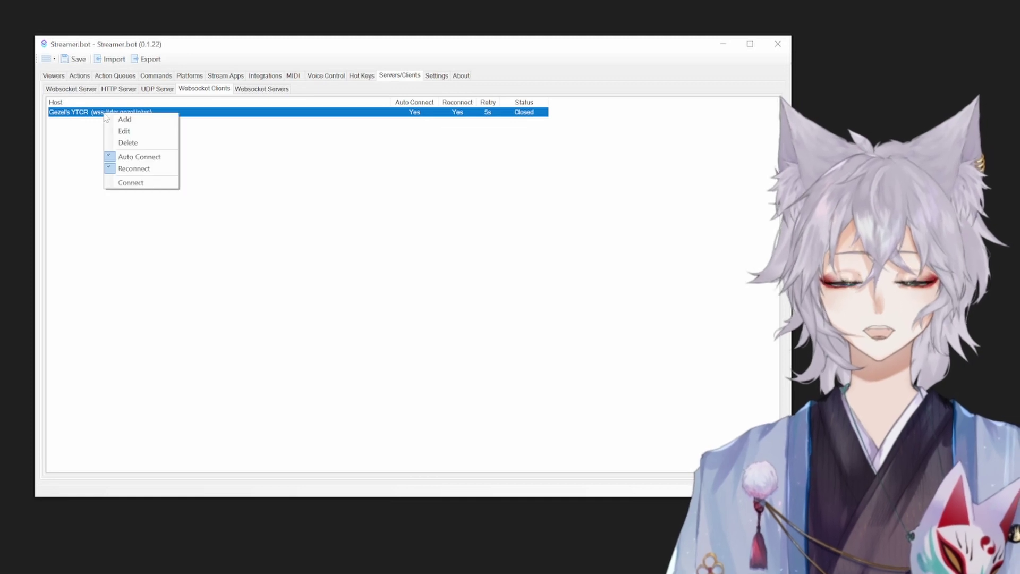
{"action": "left_click", "coordinate": [133, 183]}
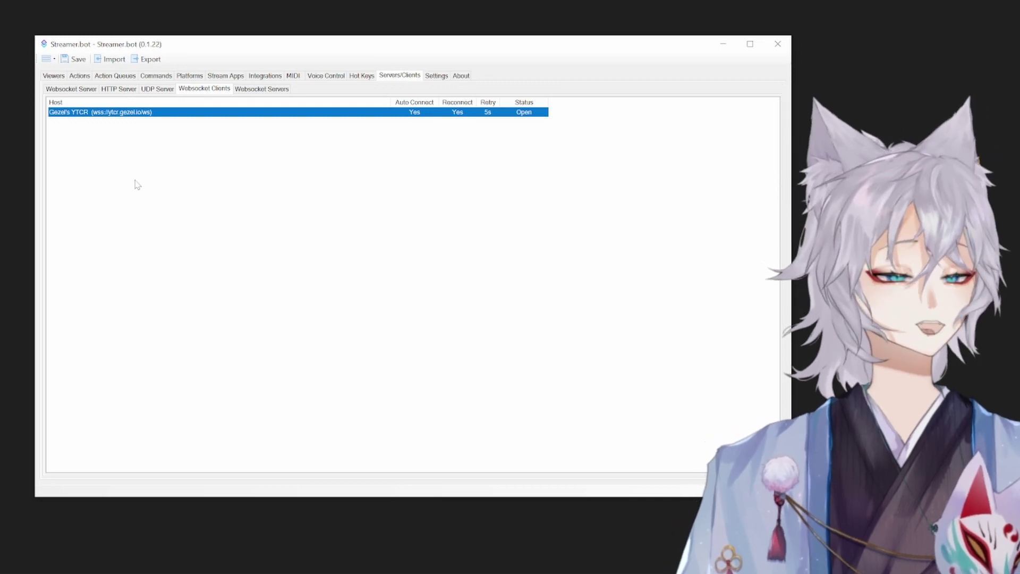
Close and relaunch Streamer.bot, and open the Twitch channel point rewards list.
{"action": "left_click", "coordinate": [778, 44]}
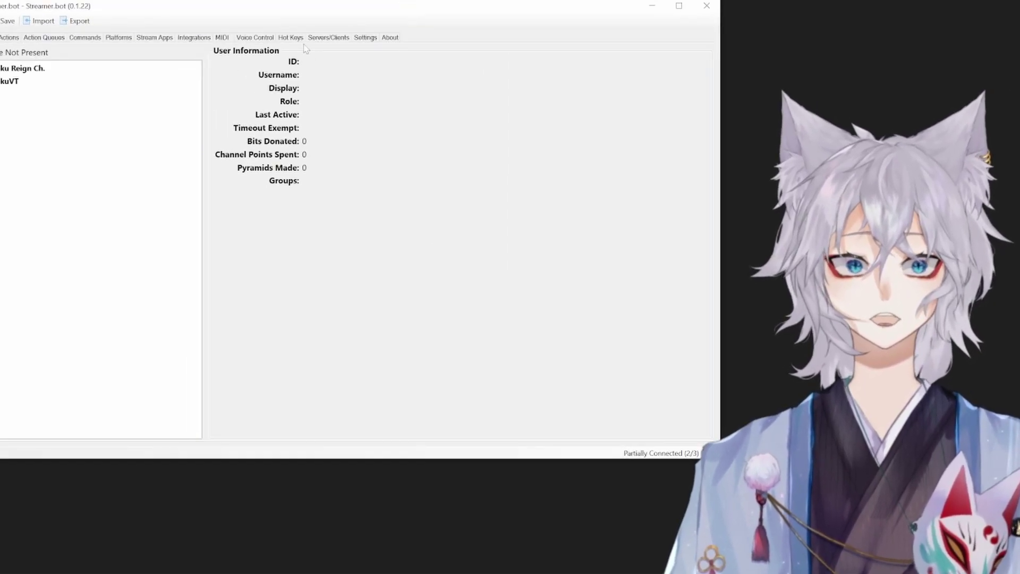
{"action": "left_click", "coordinate": [113, 39]}
{"action": "left_click", "coordinate": [25, 65]}
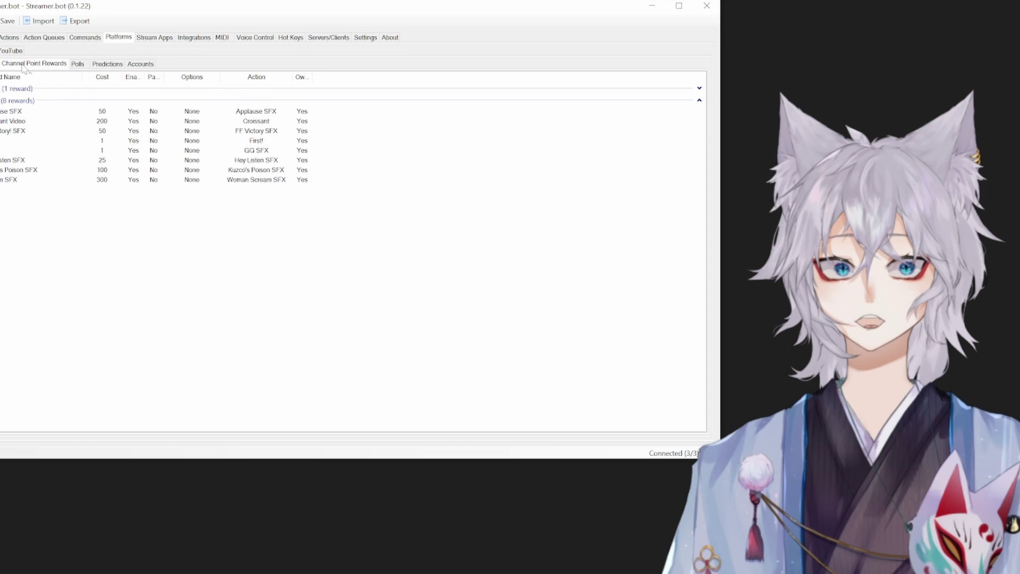